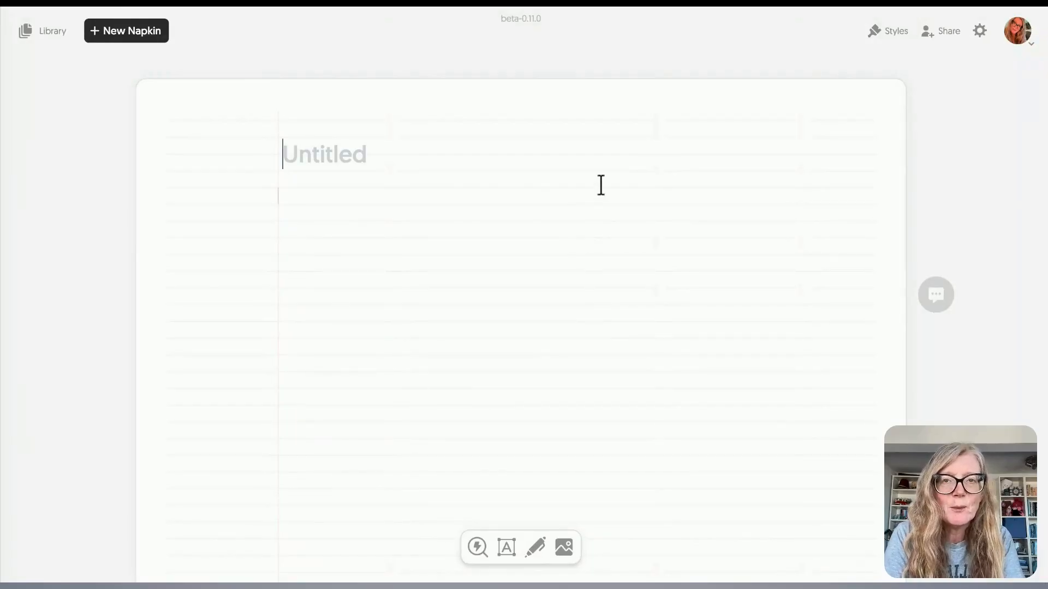
- Create a new custom style and name it with the owner's first name followed by "Brand"
click(896, 33)
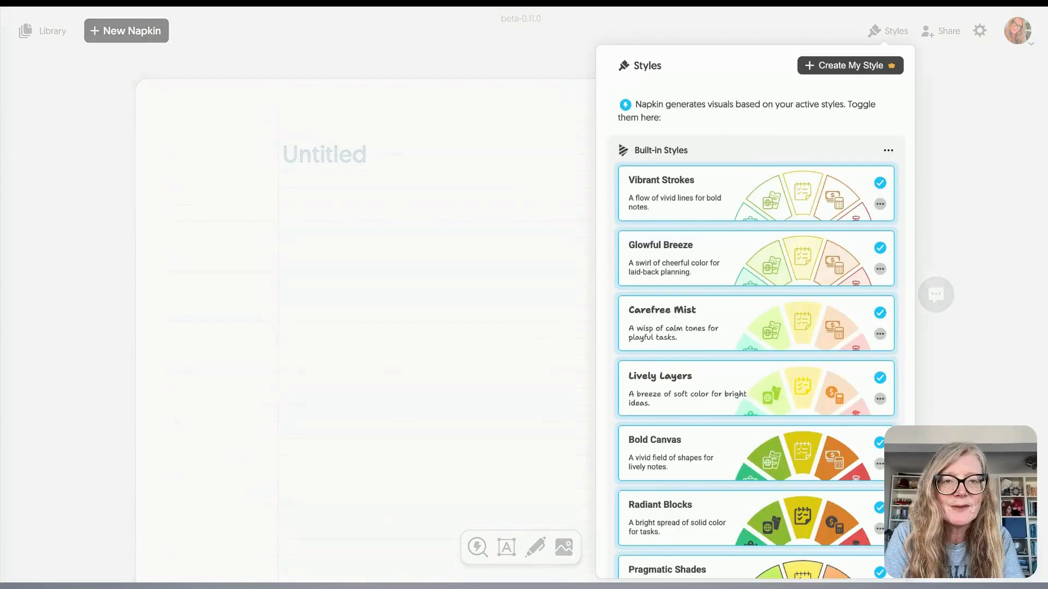
click(832, 75)
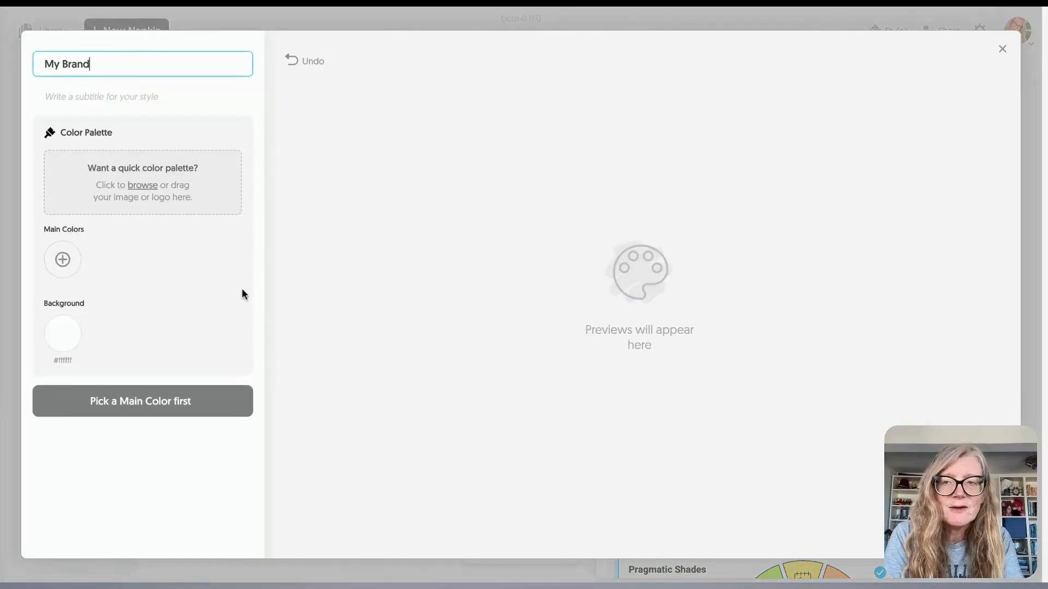
triple_click(99, 64)
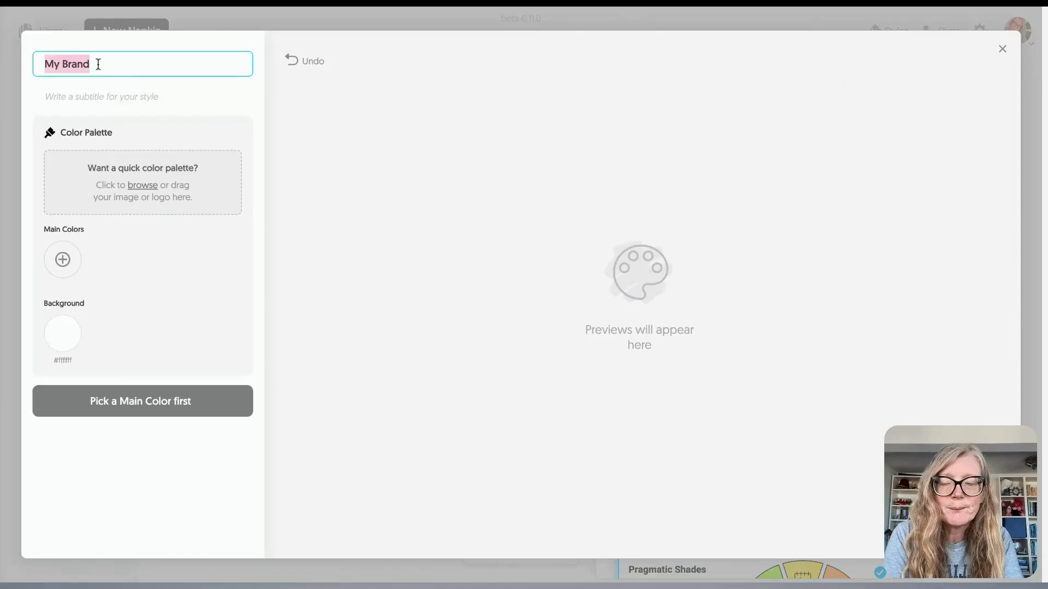
text(Sarahs)
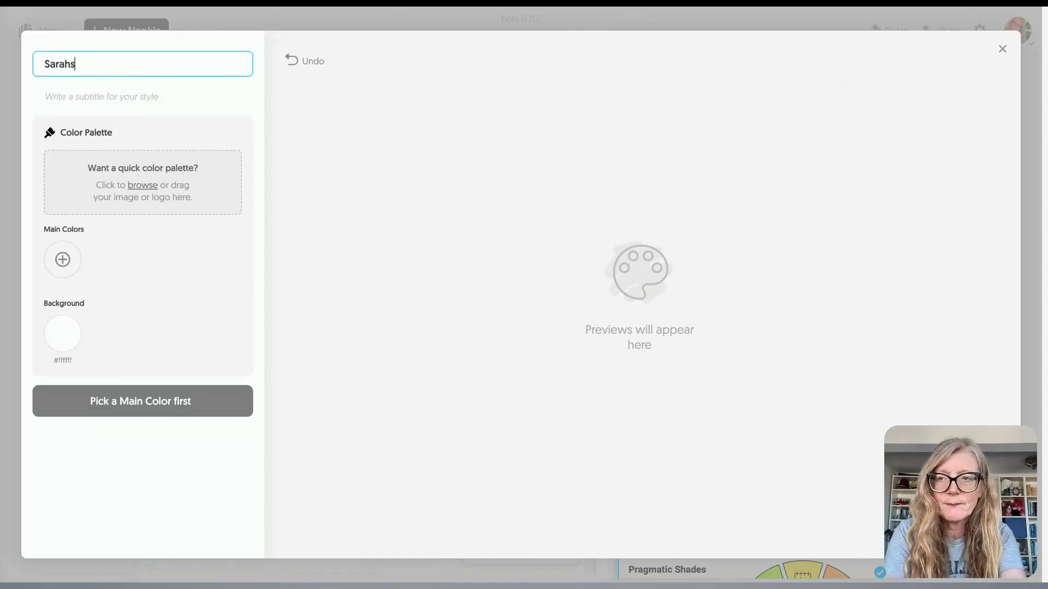
text( Brand)
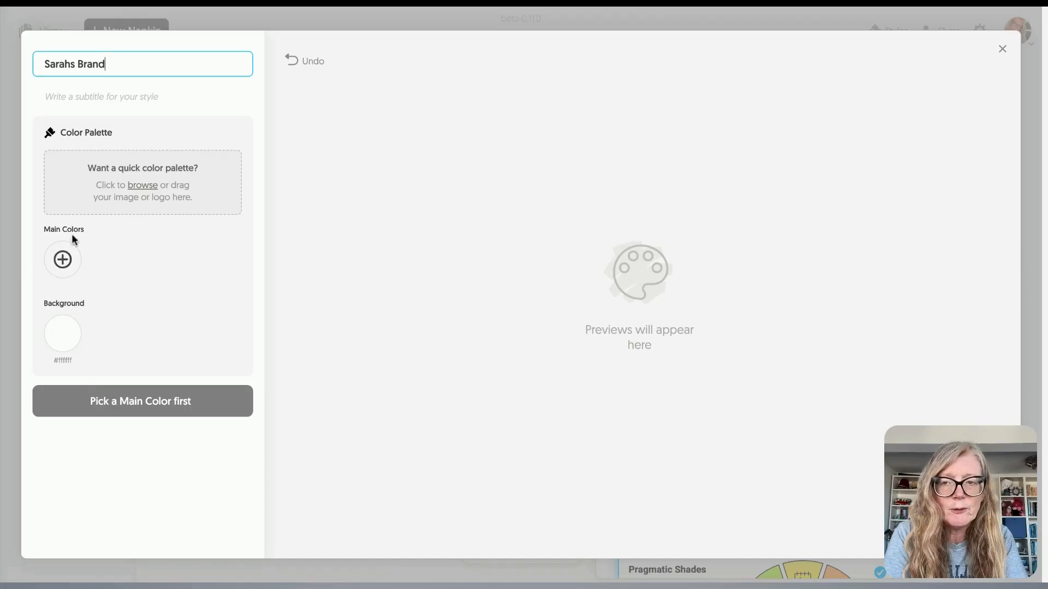
- Add #77eedf and #ffb7c5 as the first two main colors of the style's palette
click(62, 260)
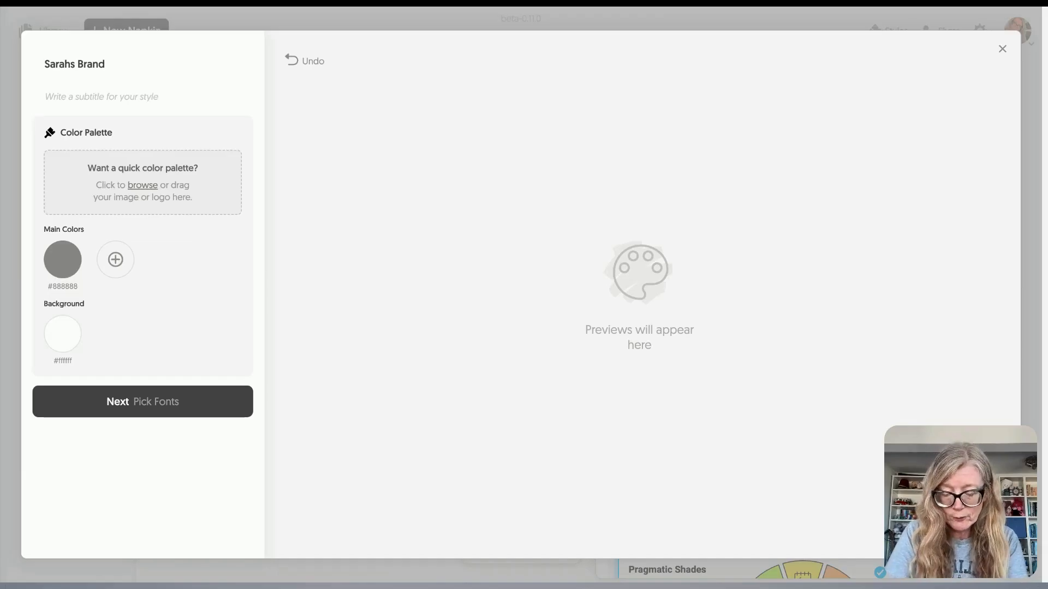
text(77eedf)
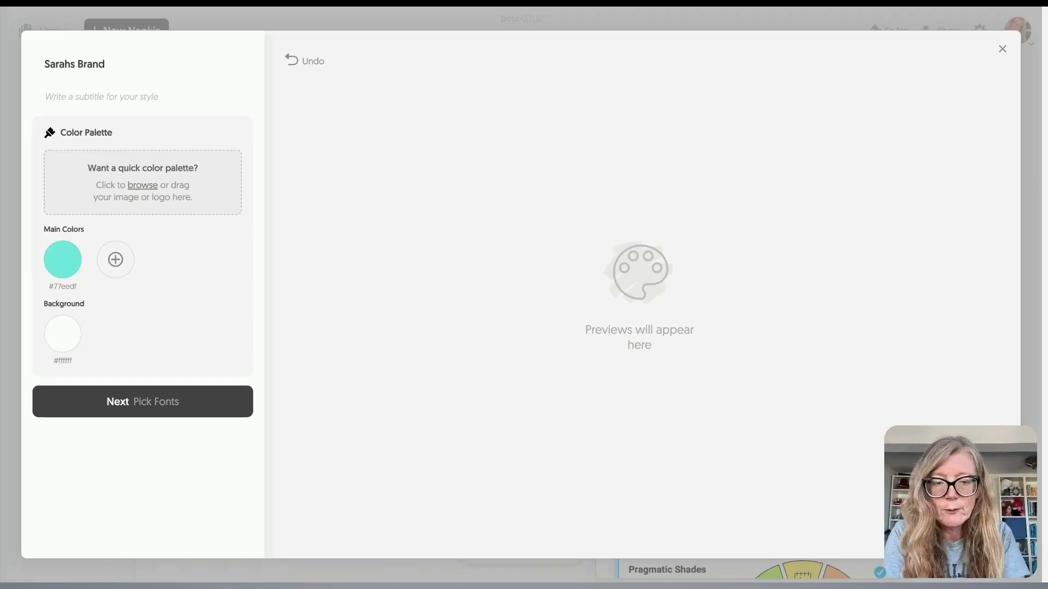
click(114, 273)
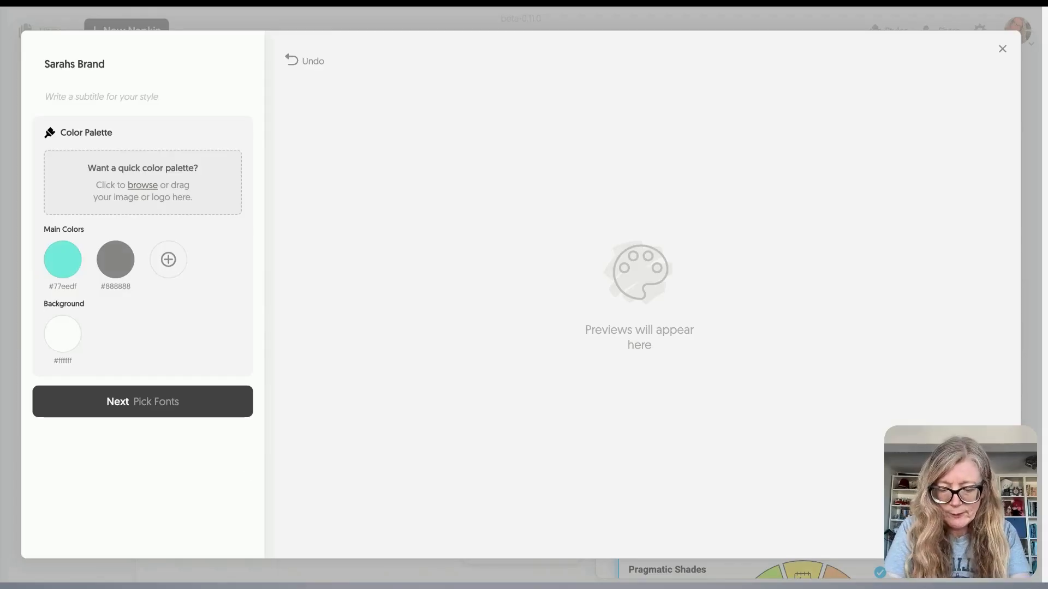
text(00ffb)
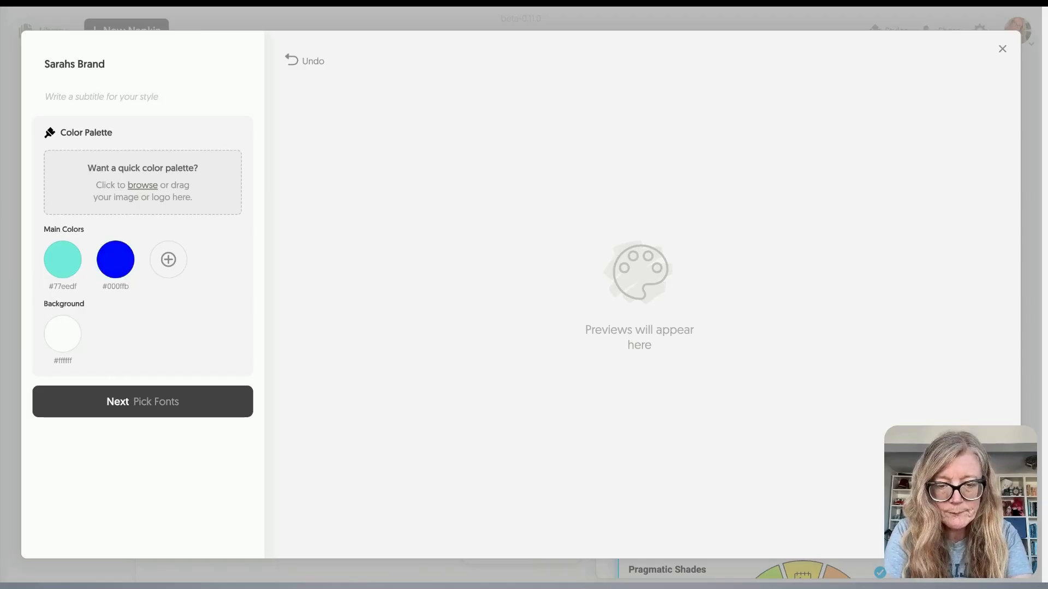
text(7c5)
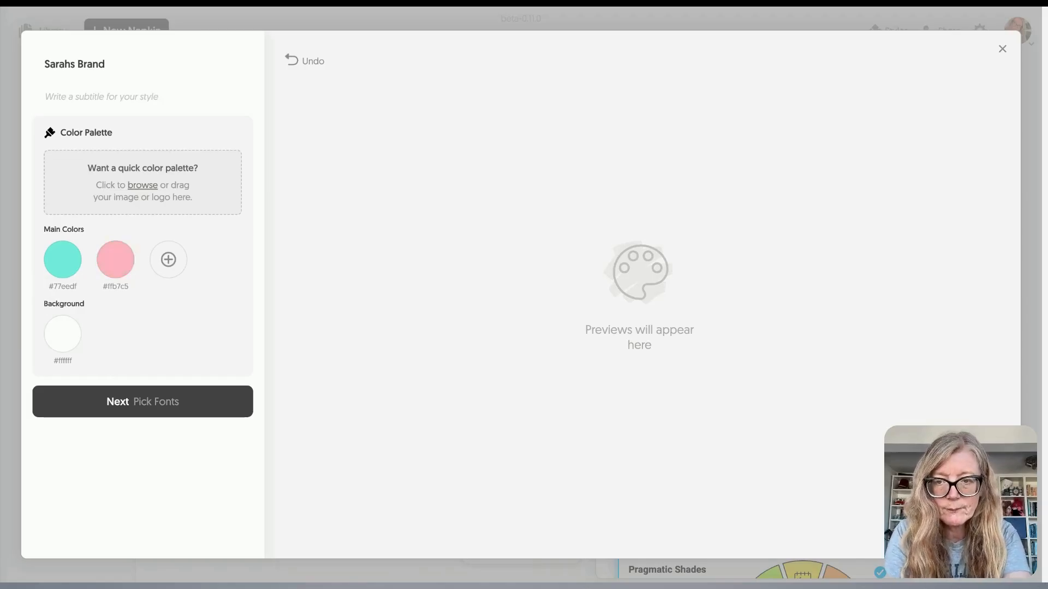
- Add #8377d1 and #758ecd as the third and fourth main colors of the palette
click(169, 261)
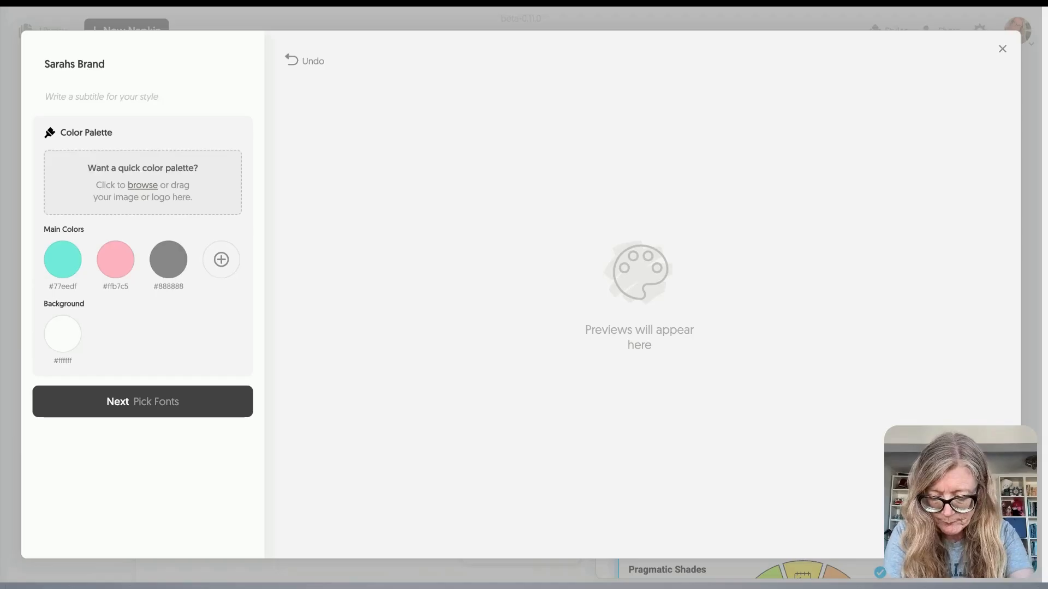
text(83)
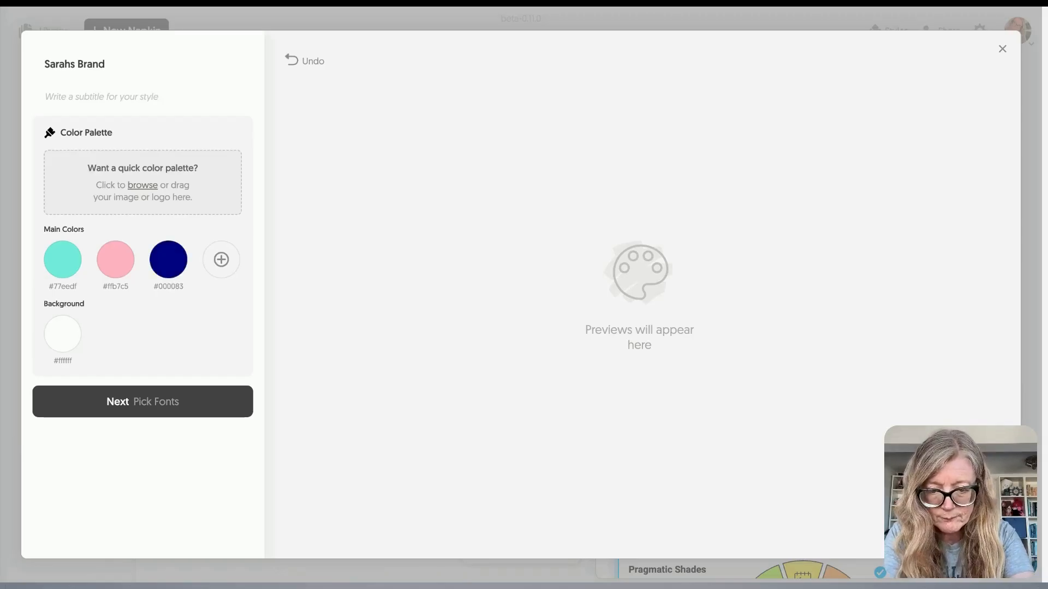
text(77d1)
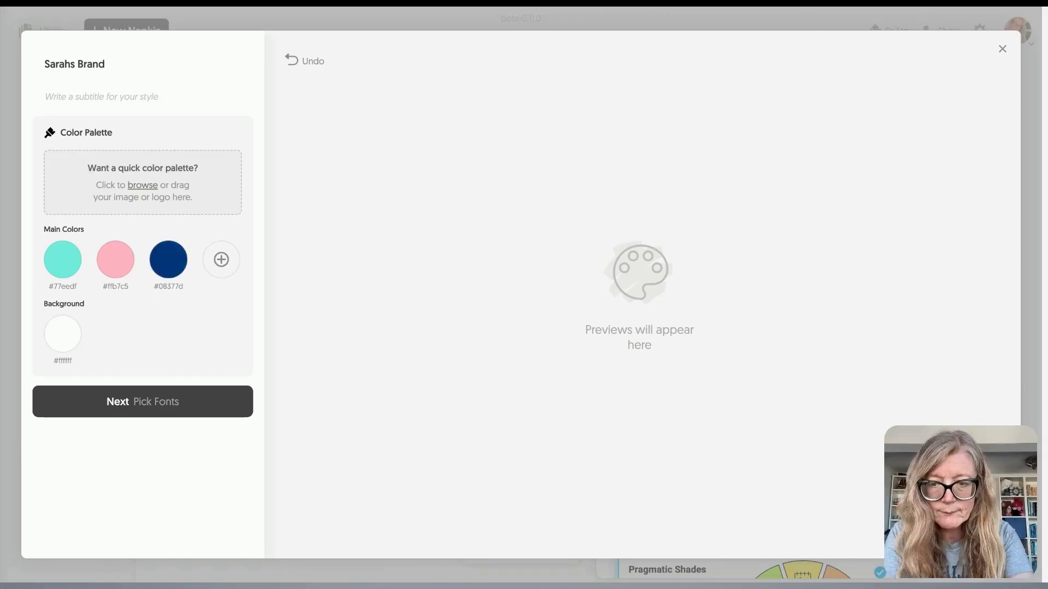
click(222, 260)
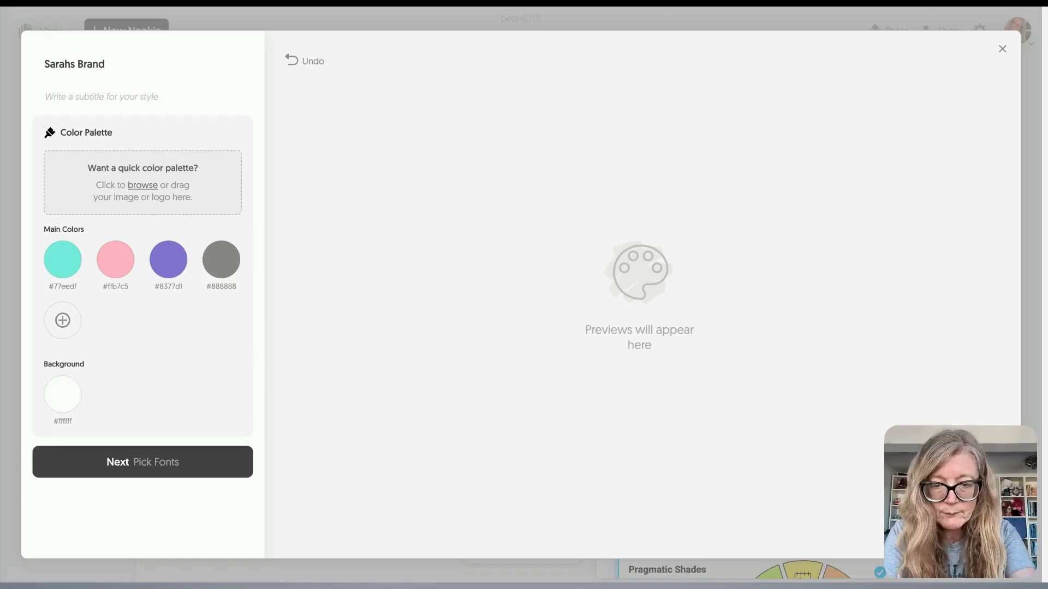
text(000758)
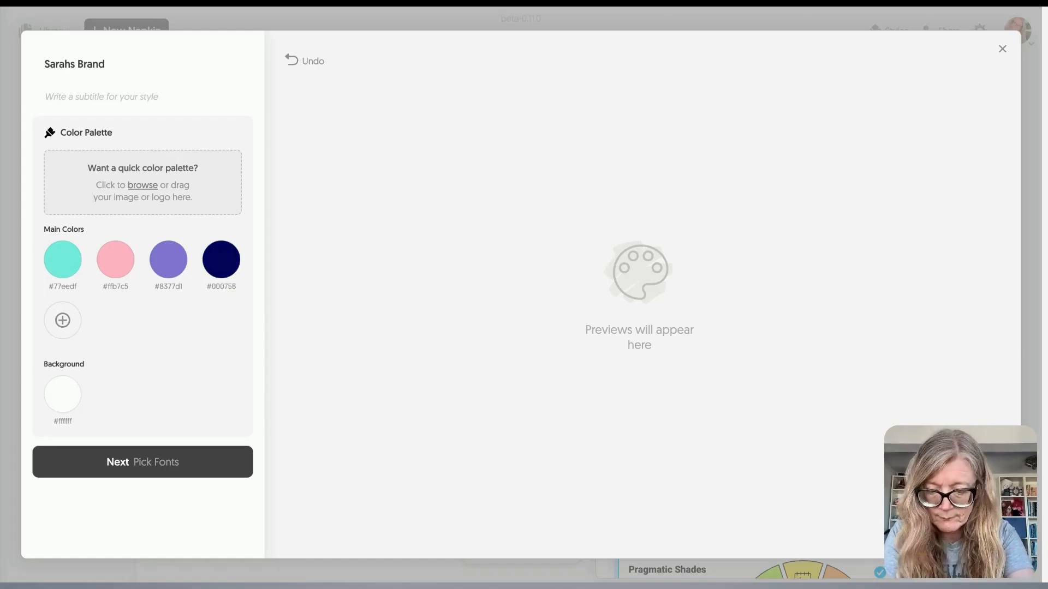
text(ecd)
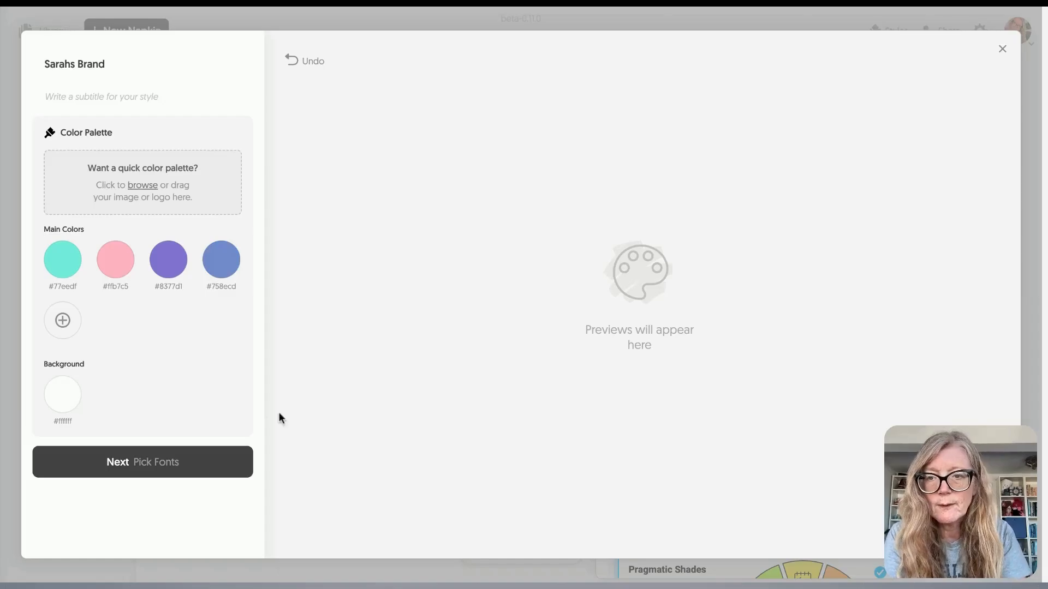
- Add #3d6661 as the fifth main color and continue to the font selection
click(63, 321)
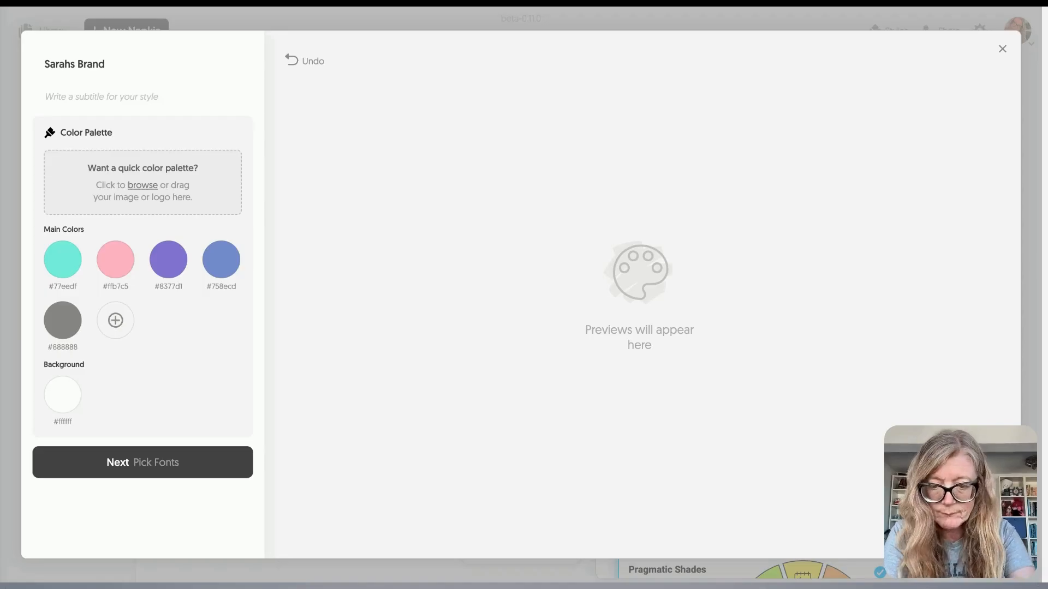
text(00003d)
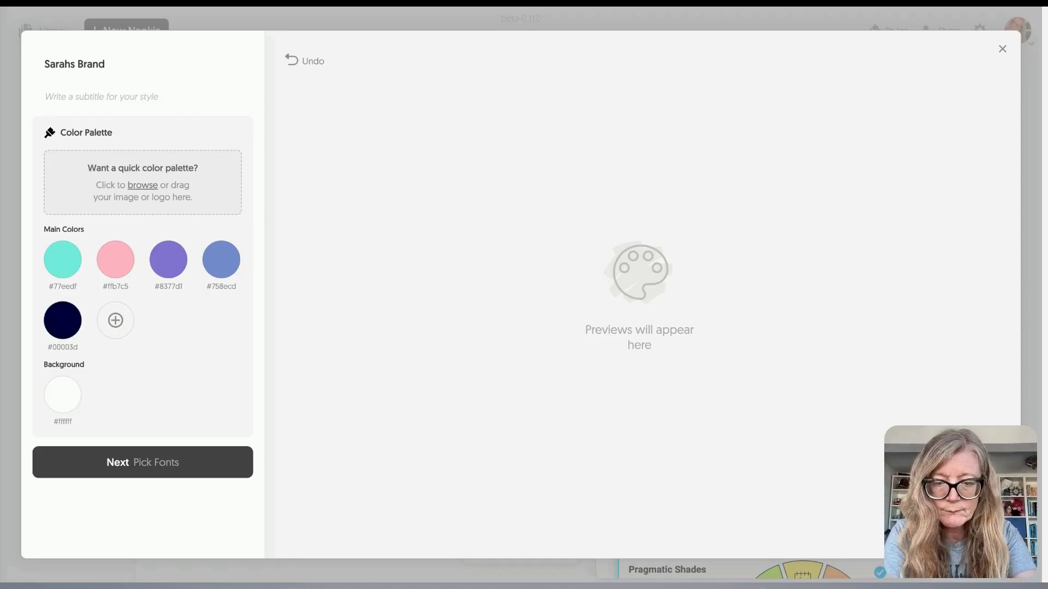
text(6661)
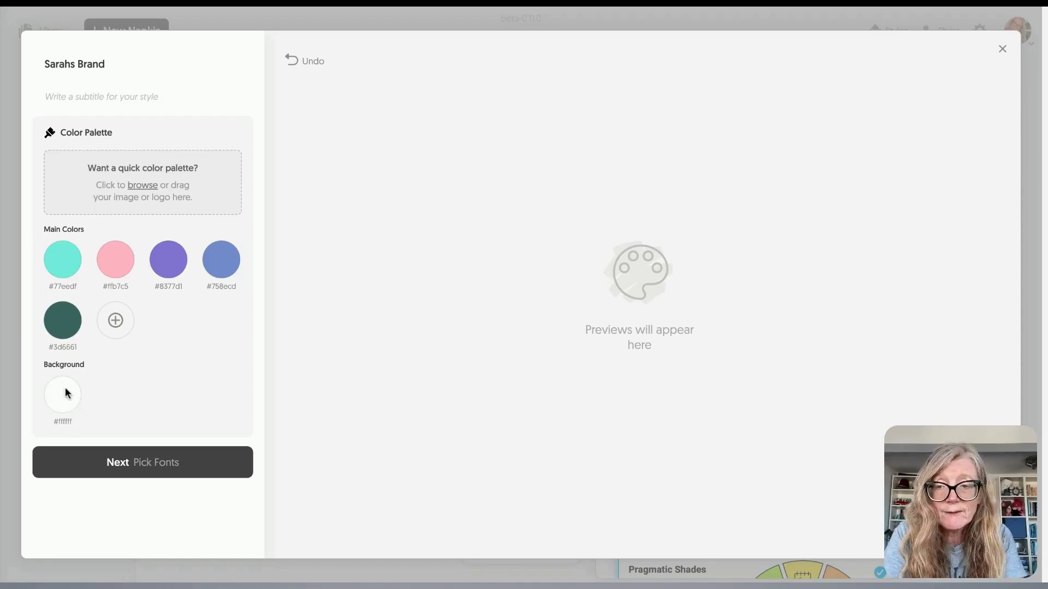
click(147, 478)
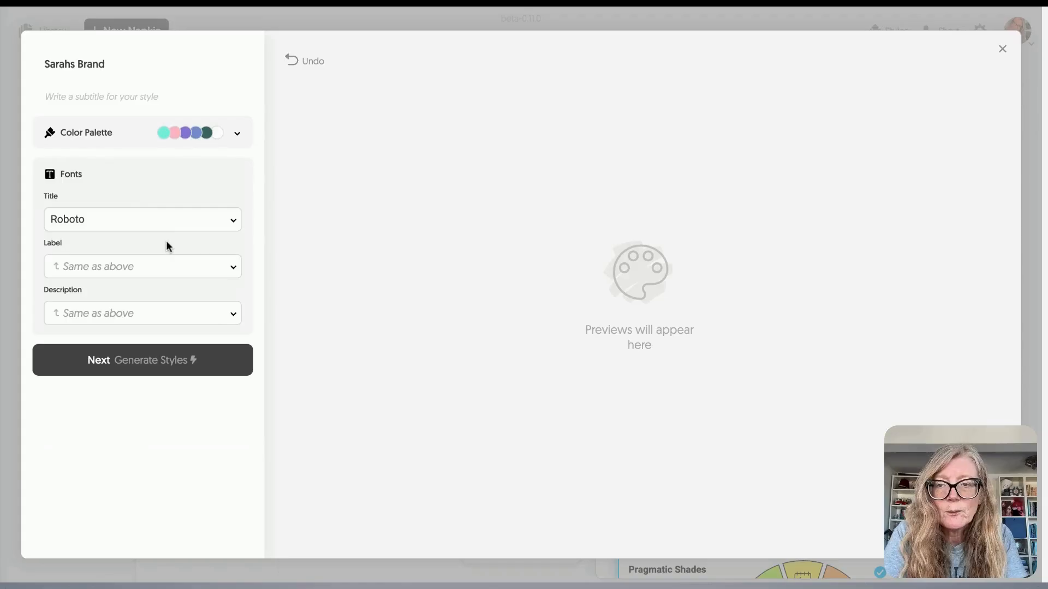
- Browse the available fonts and set the style's title font to Libre Baskerville
click(181, 226)
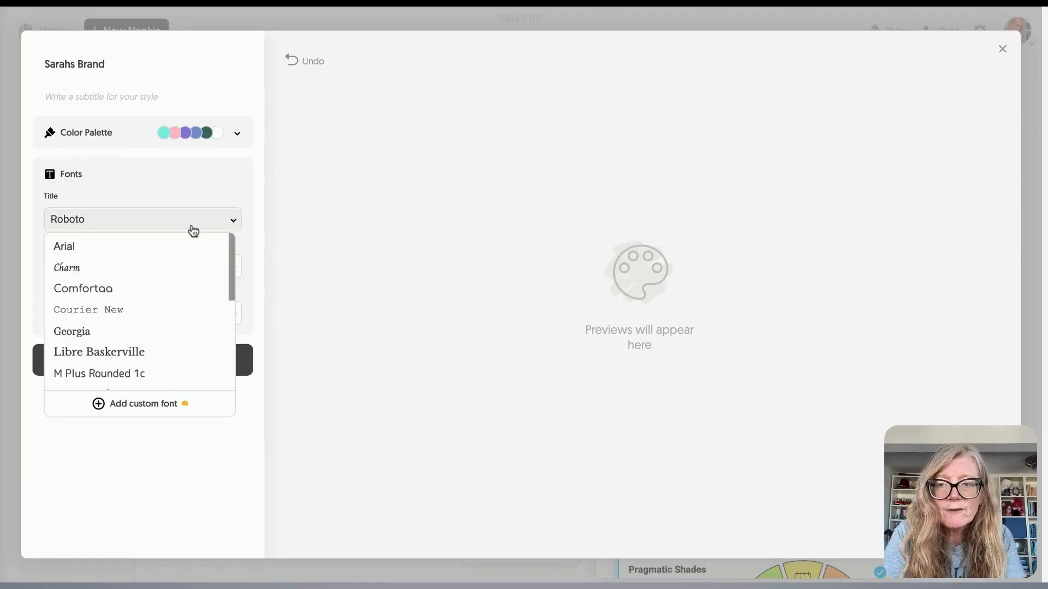
scroll(140, 300, down, 5)
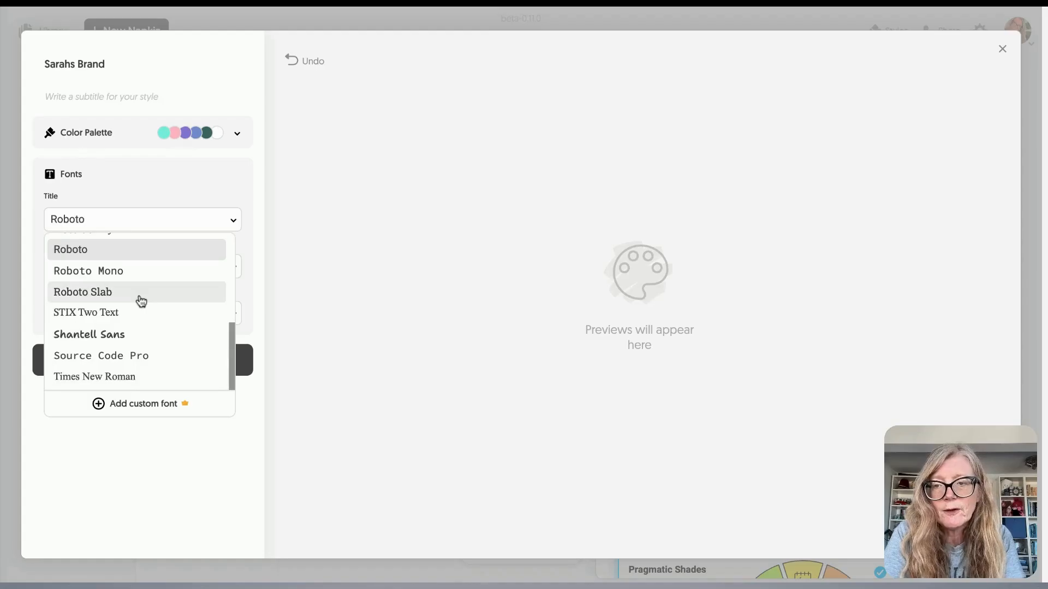
scroll(140, 300, up, 5)
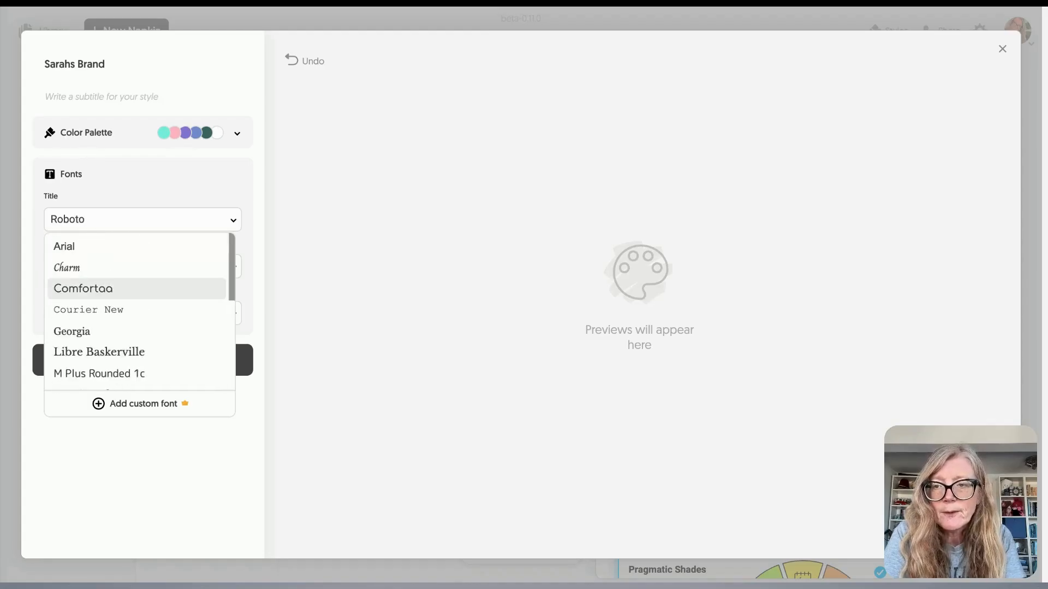
scroll(137, 289, down, 2)
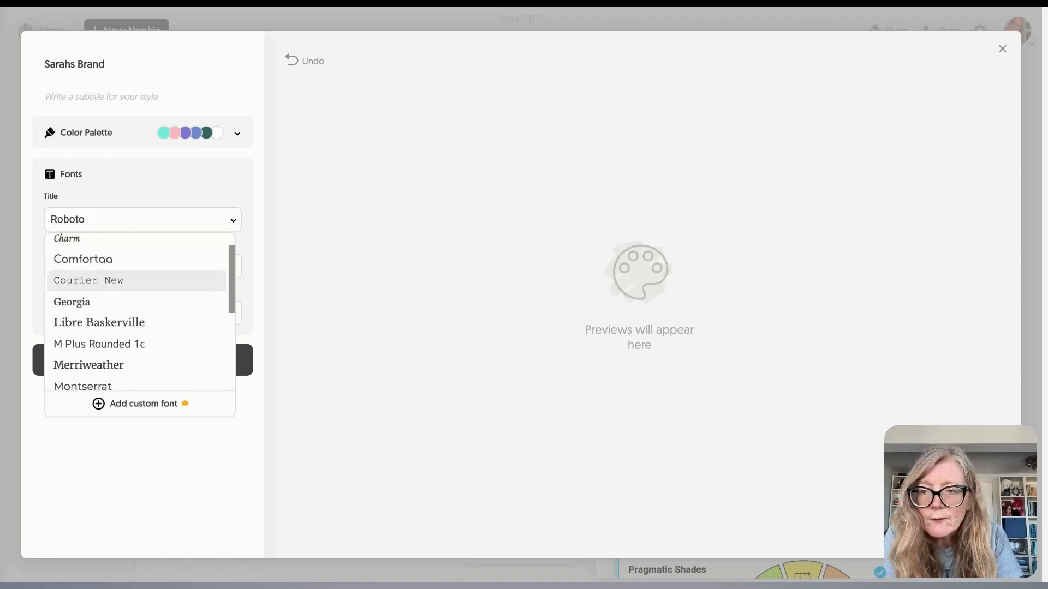
click(139, 319)
- Set both the label font and the description font to Montserrat
click(125, 278)
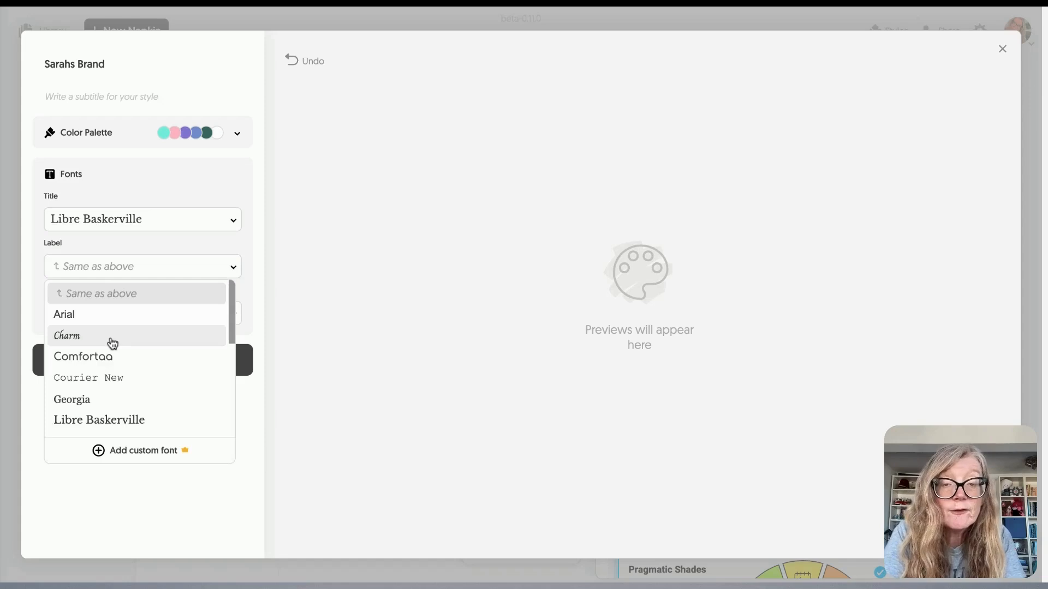
scroll(113, 342, down, 5)
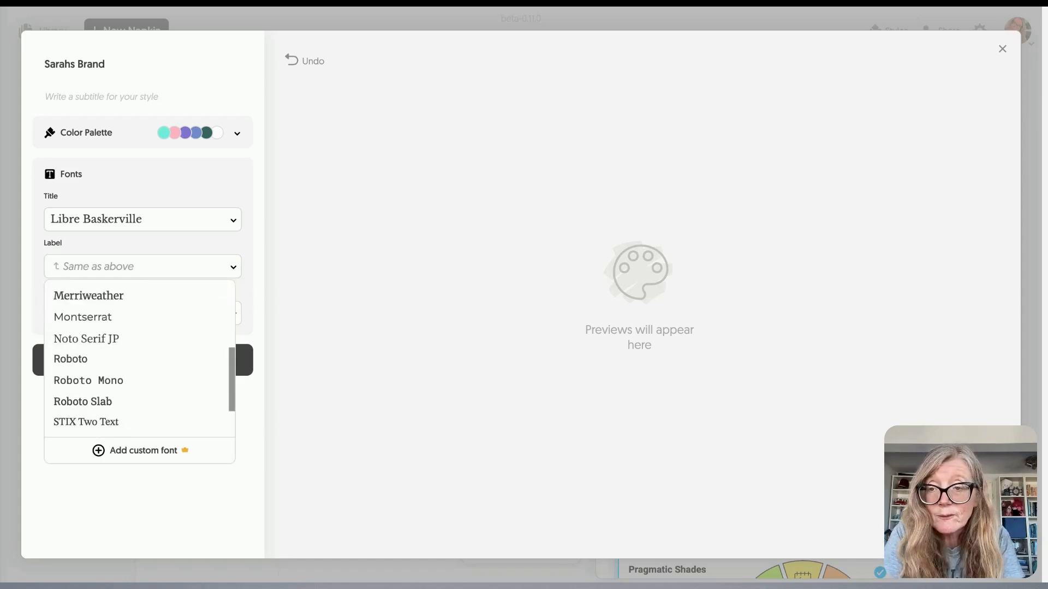
click(109, 322)
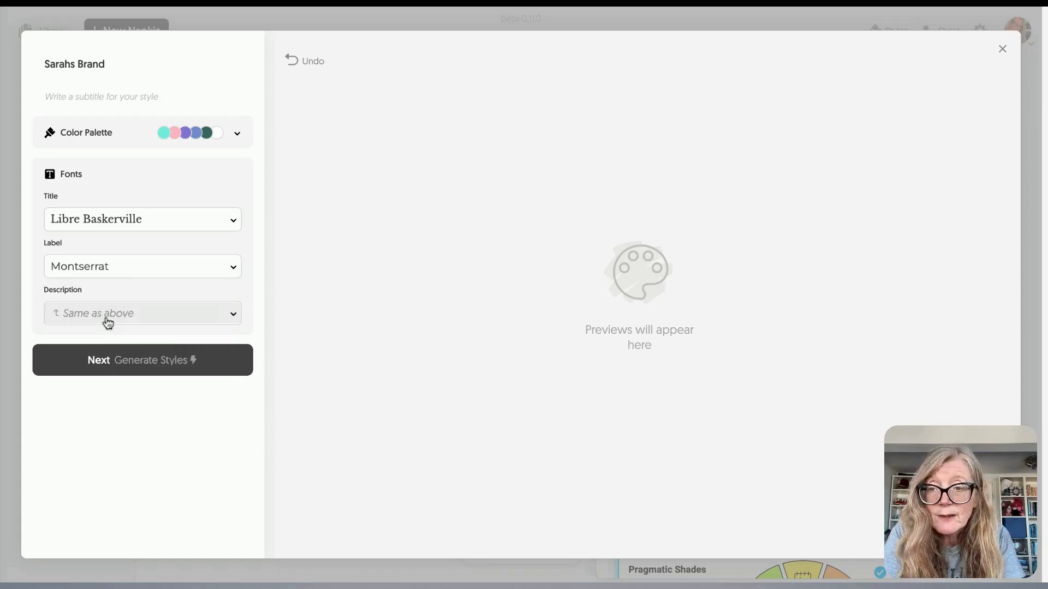
click(114, 315)
scroll(113, 404, down, 3)
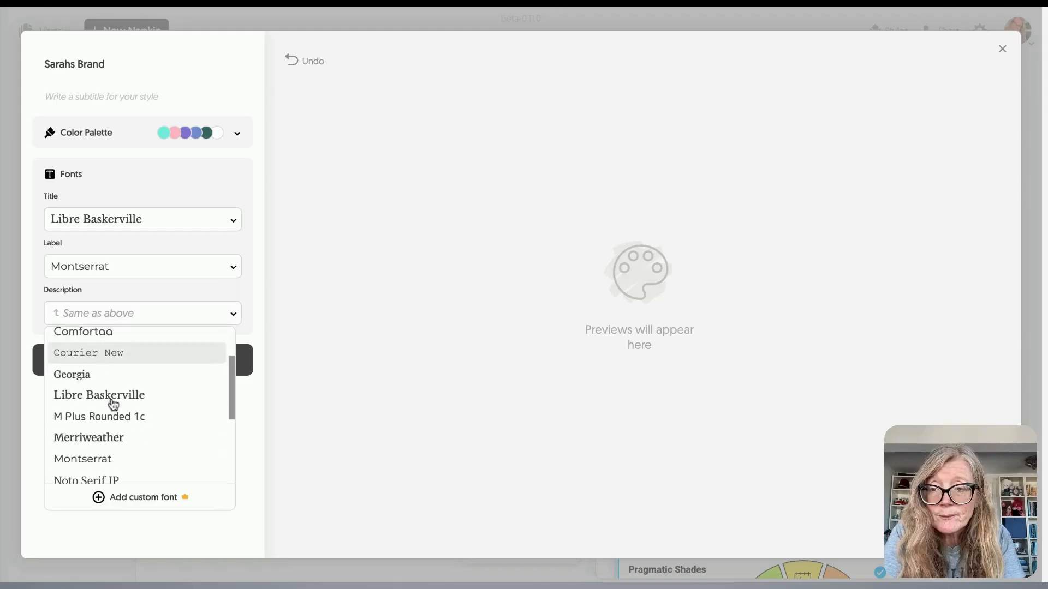
click(115, 430)
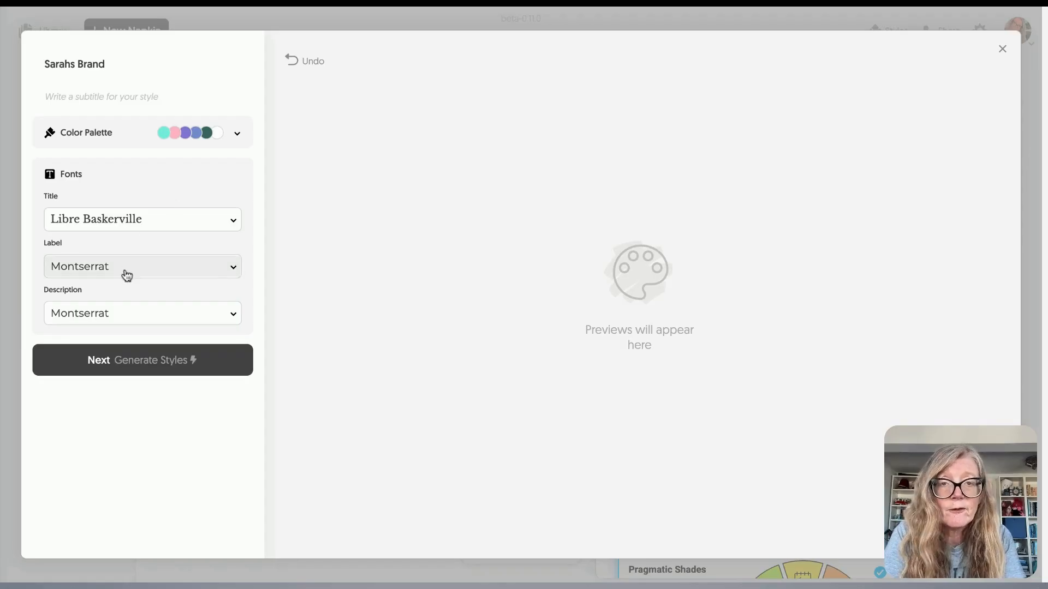
- Generate styles from the palette and fonts, compare them and pick Style 6
click(141, 364)
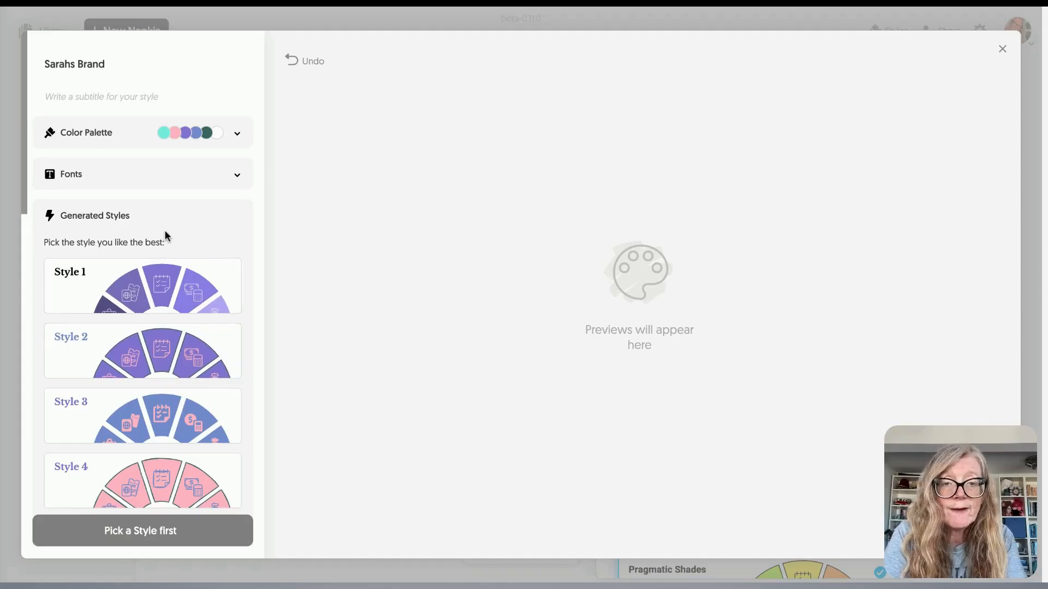
scroll(165, 231, down, 3)
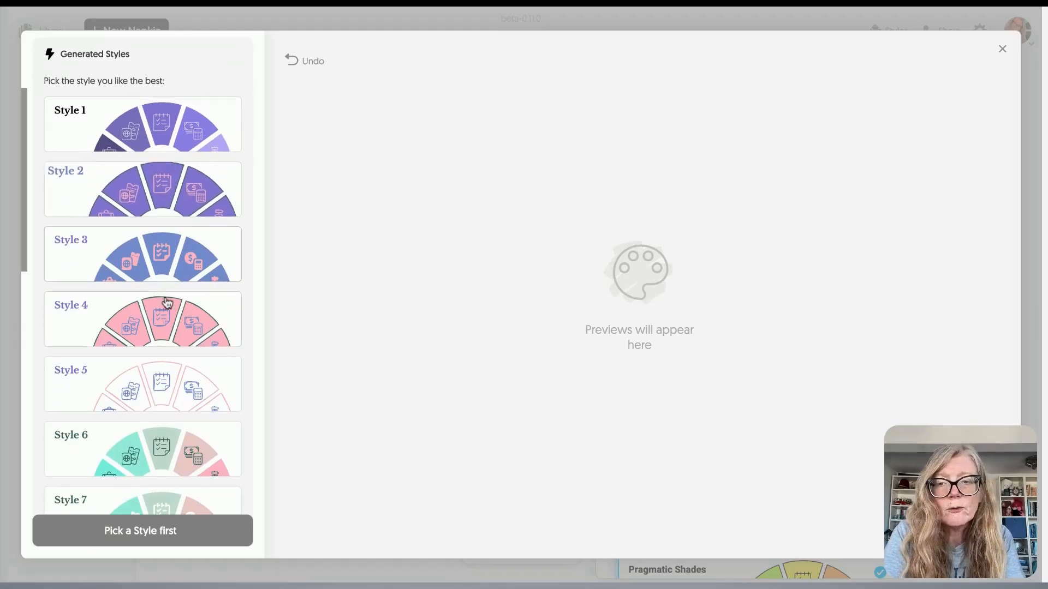
scroll(169, 300, down, 3)
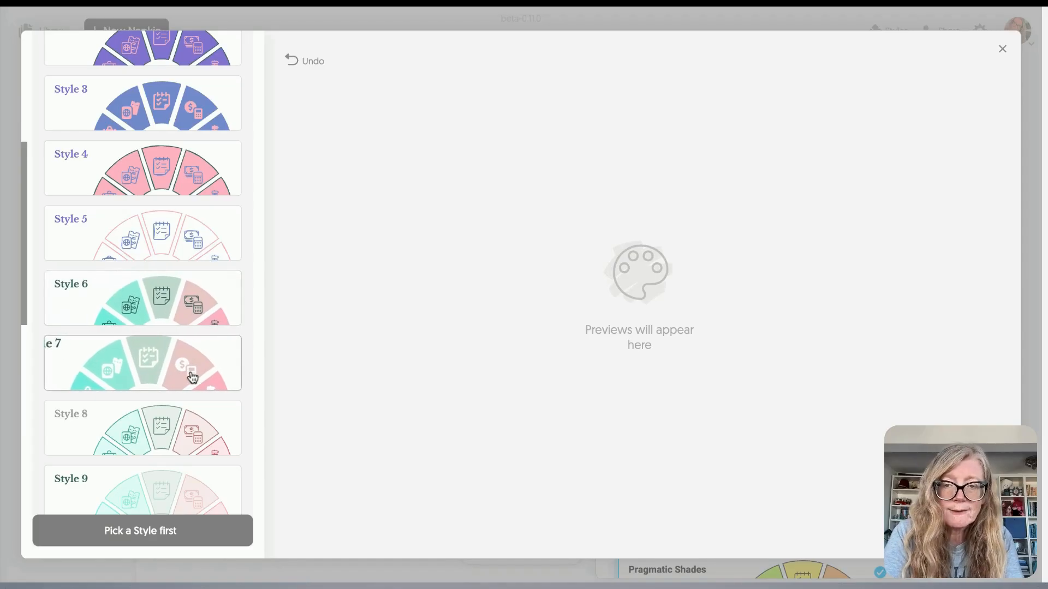
scroll(192, 377, down, 3)
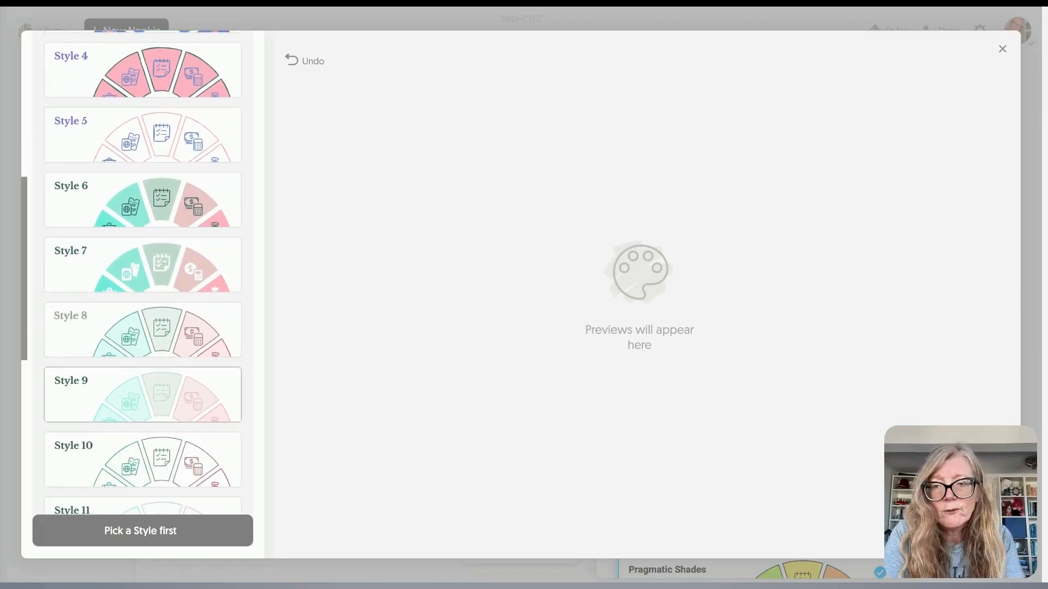
scroll(192, 382, down, 8)
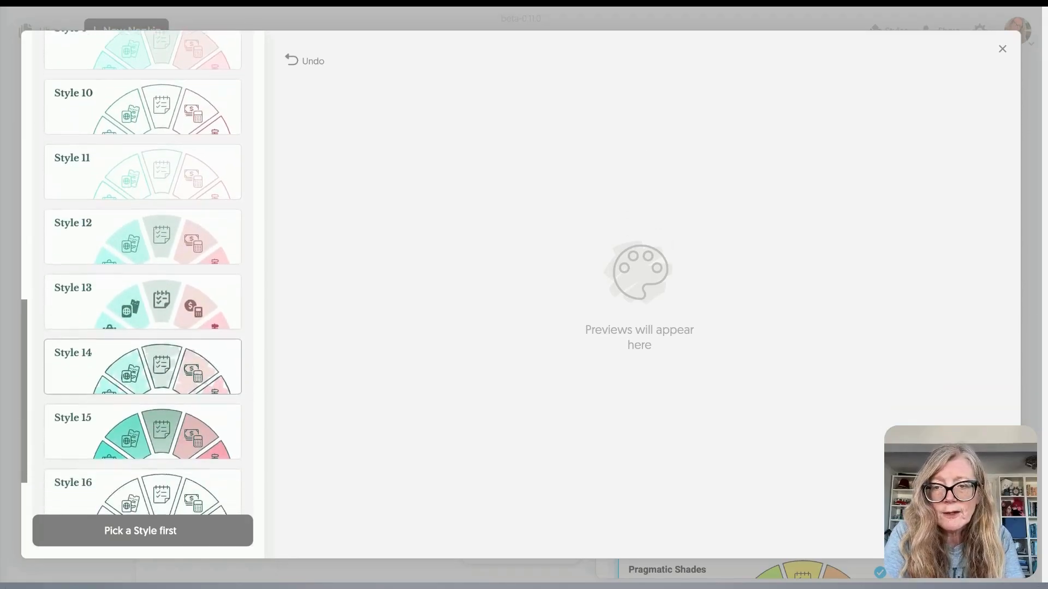
scroll(192, 377, down, 4)
scroll(192, 377, up, 10)
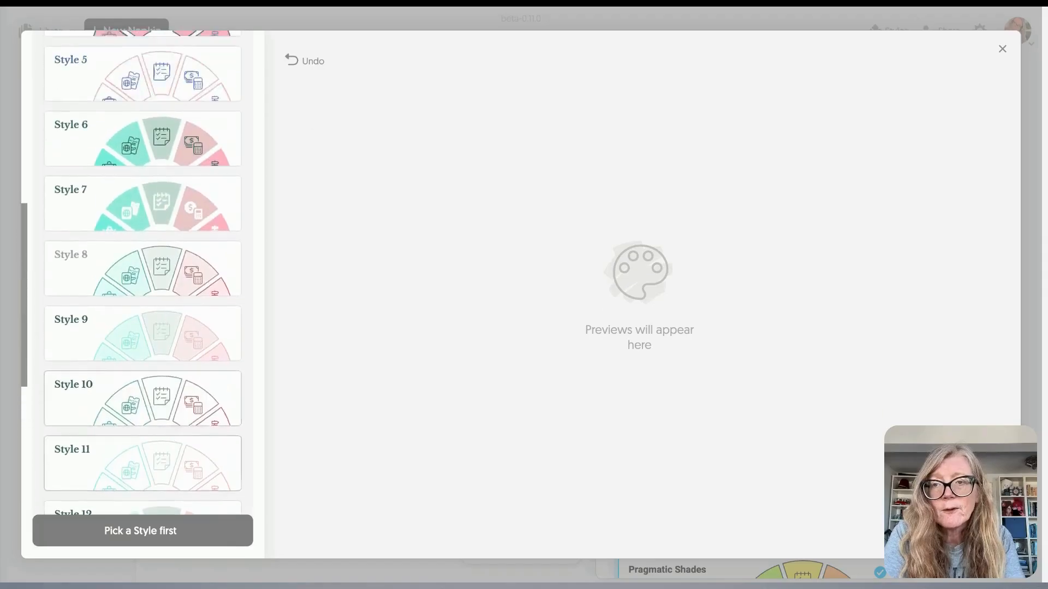
scroll(192, 374, up, 6)
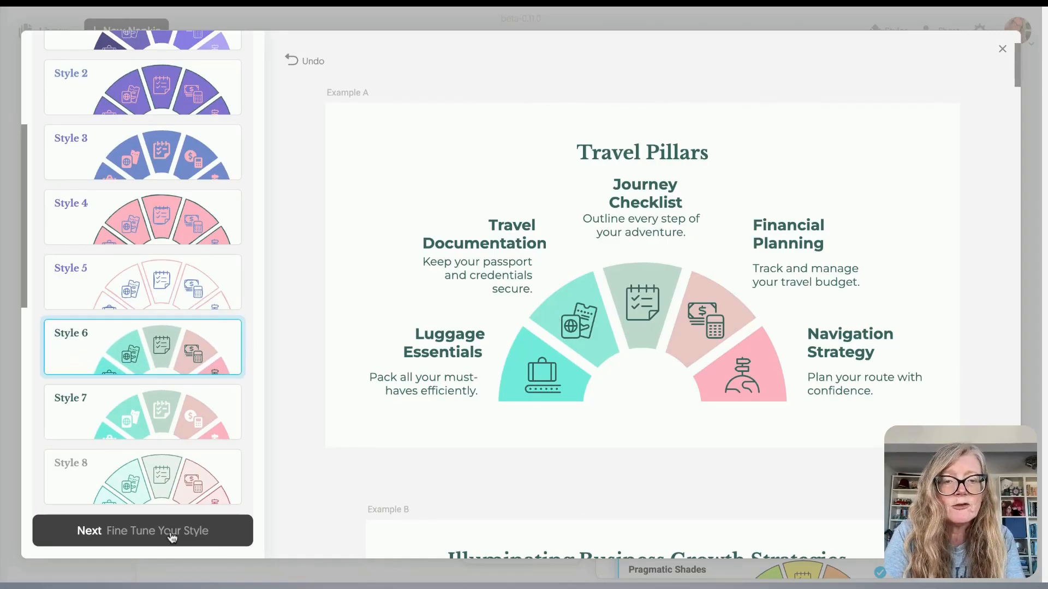
- Continue to fine-tuning, review the chosen style on the example visuals and finish the brand style
scroll(432, 414, down, 5)
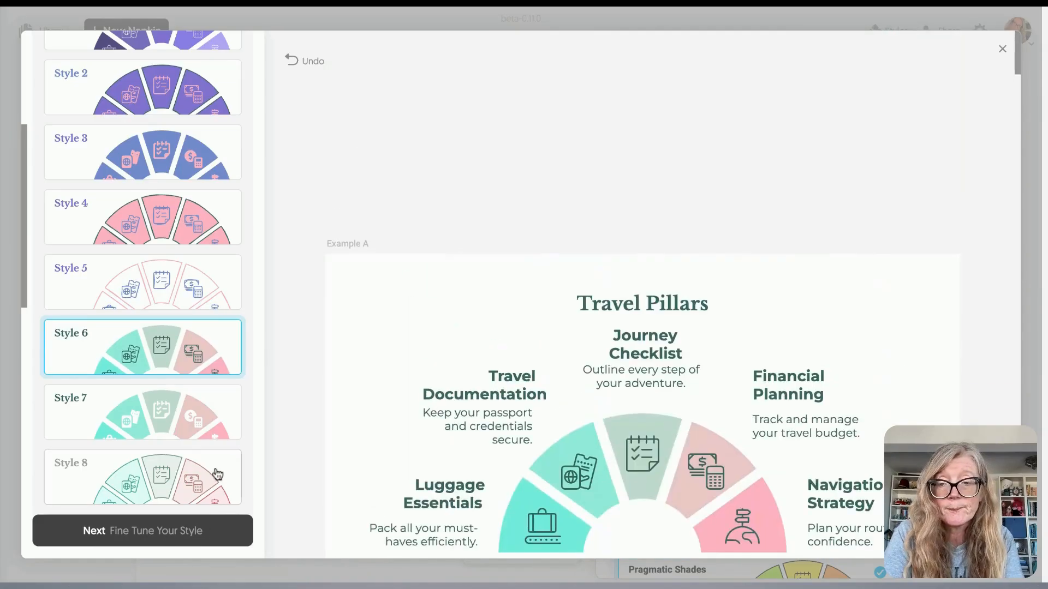
click(191, 532)
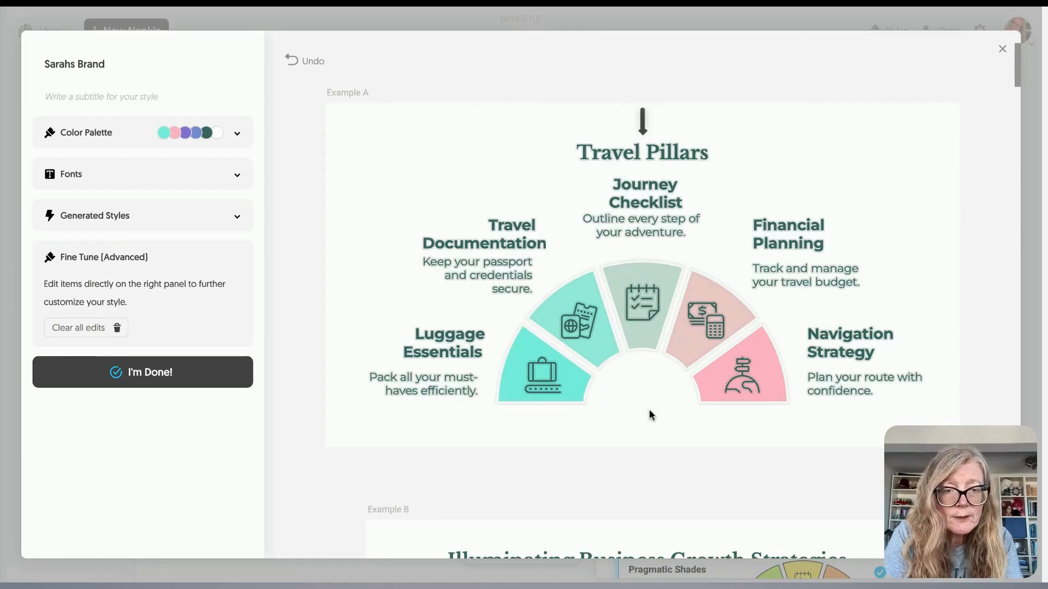
scroll(935, 185, down, 10)
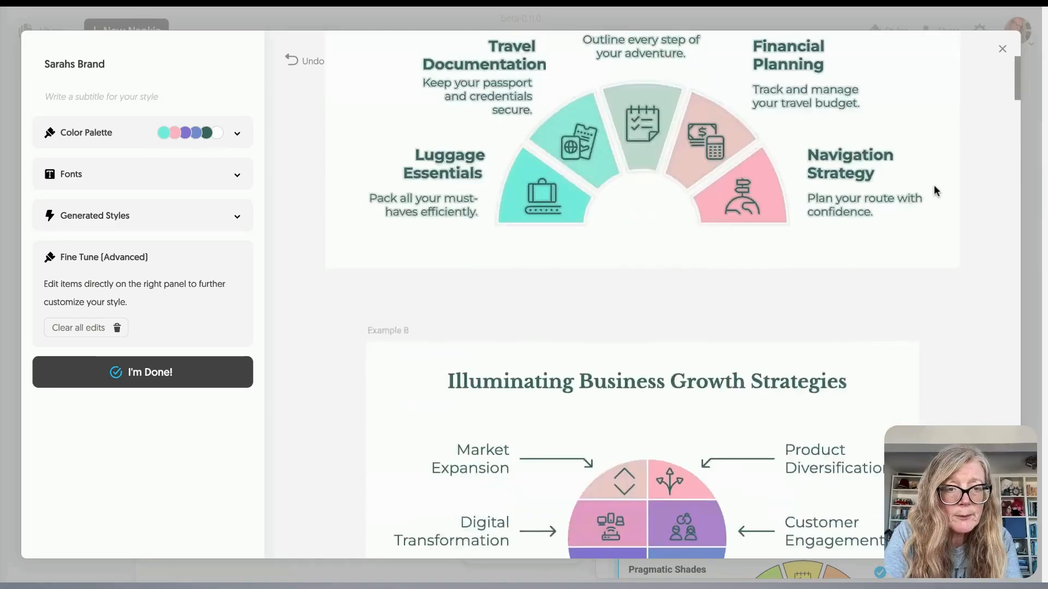
scroll(642, 295, down, 6)
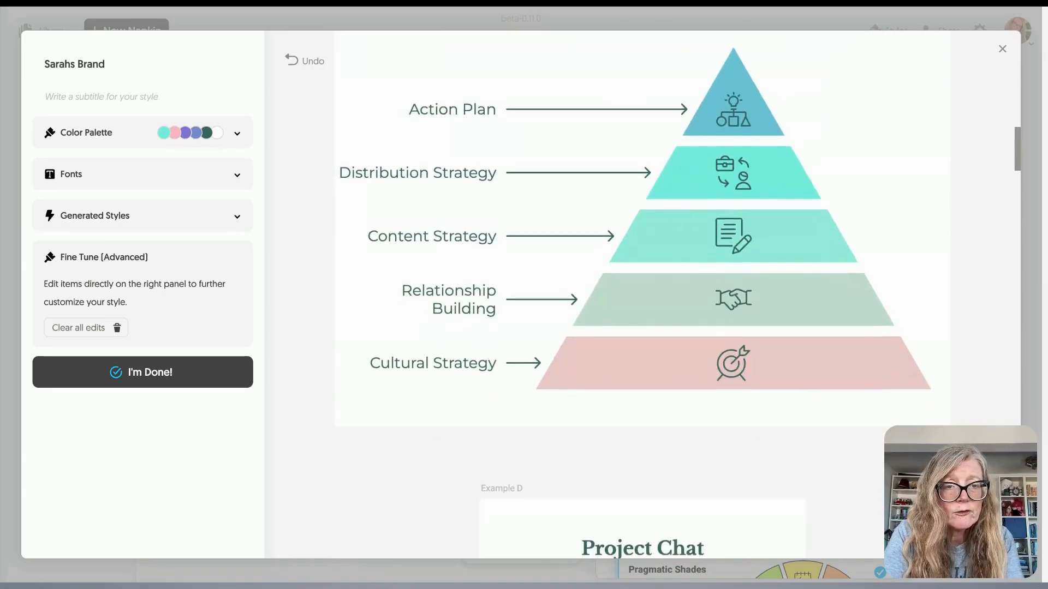
scroll(643, 295, up, 10)
scroll(642, 294, up, 6)
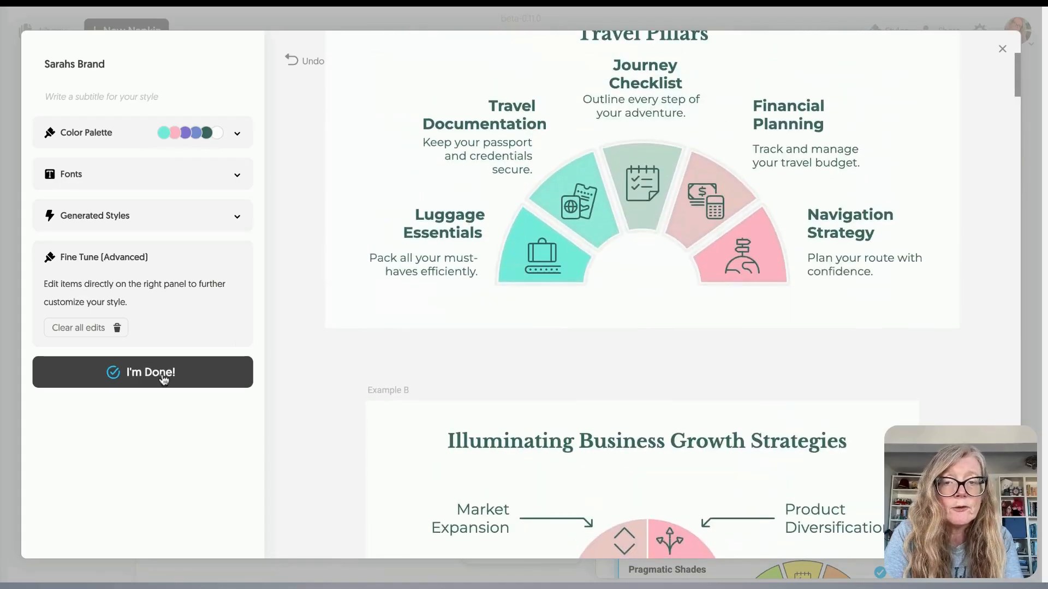
click(163, 377)
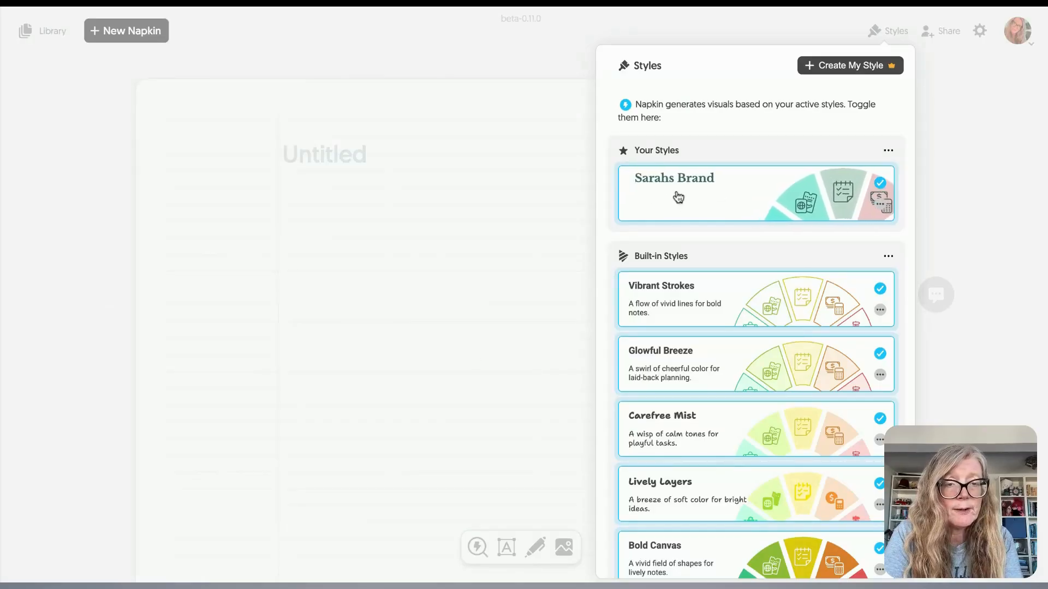
- Deactivate the built-in styles Silver Beam, Pure Shade, Refined Flow, Refined Bold and Bright Refine
scroll(720, 306, down, 1)
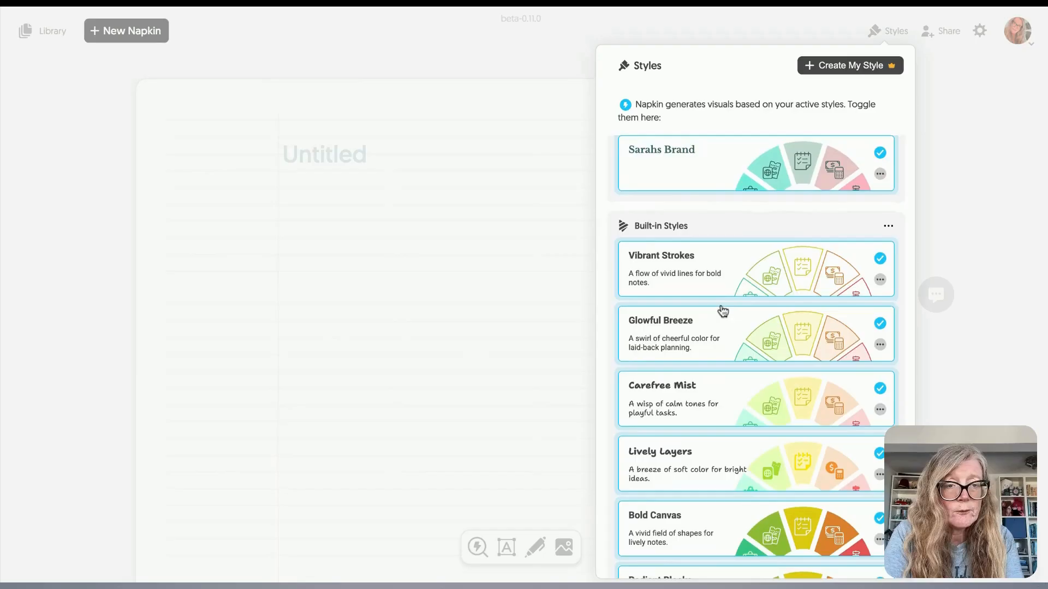
scroll(723, 310, down, 10)
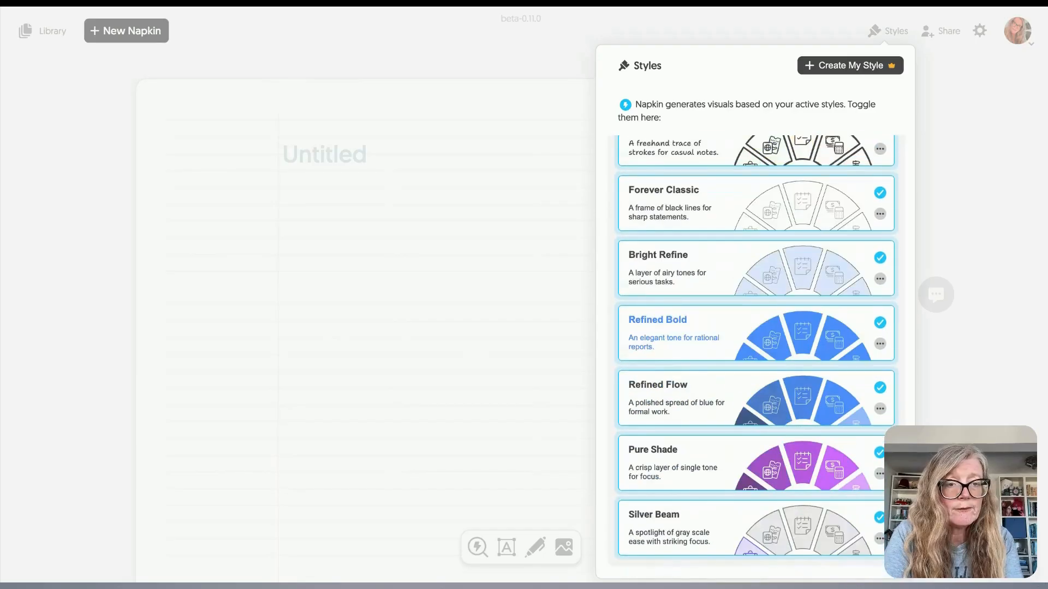
scroll(723, 328, up, 10)
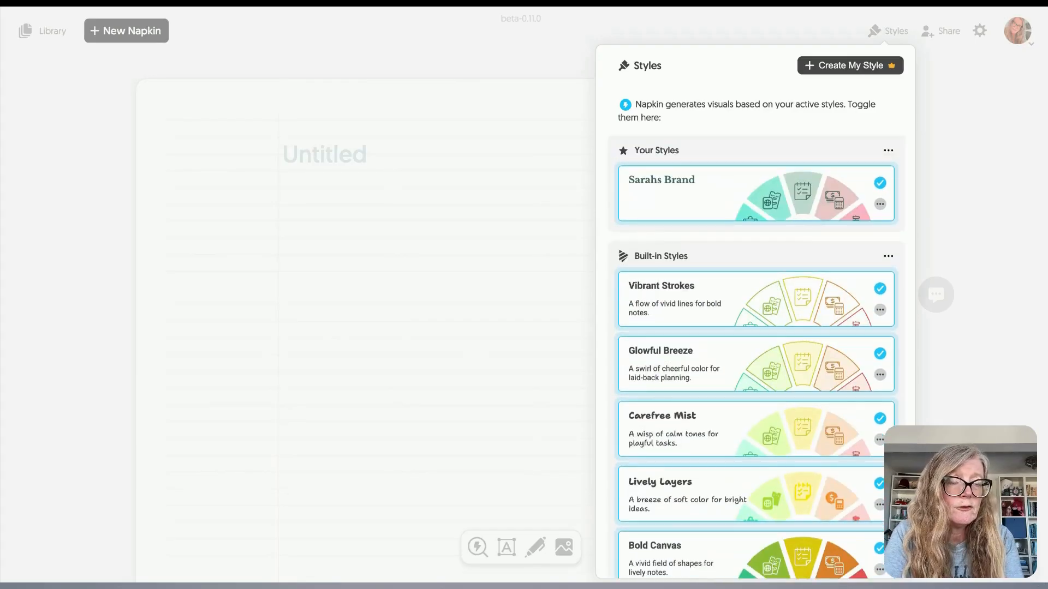
scroll(721, 349, down, 10)
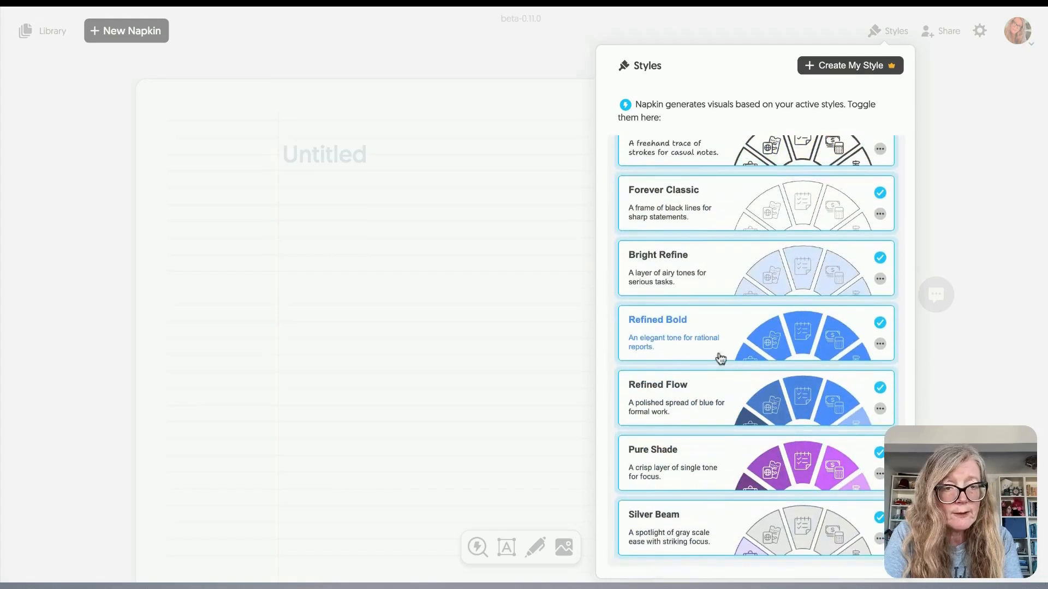
click(879, 518)
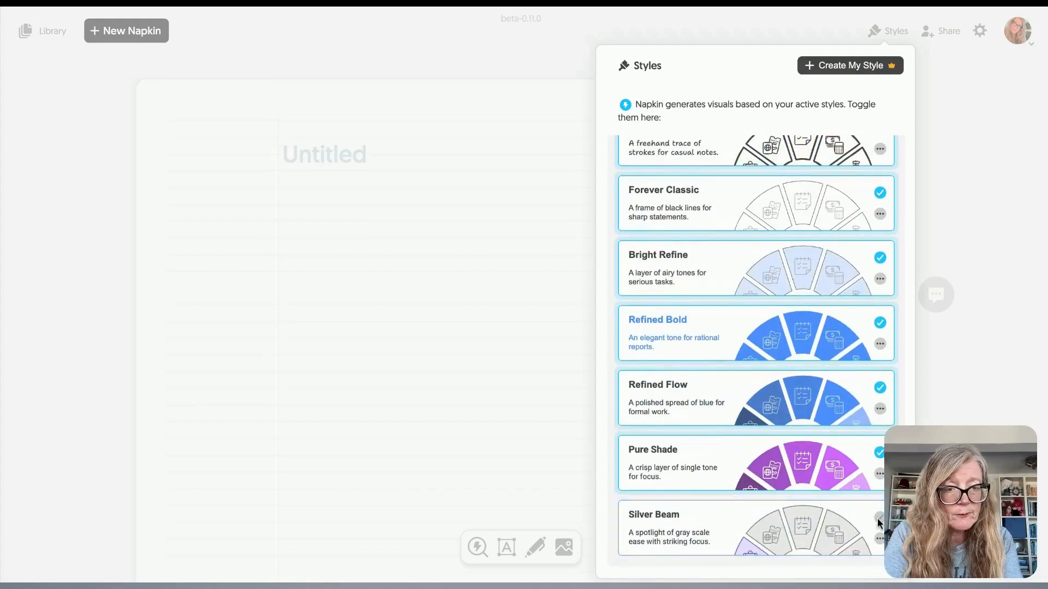
click(880, 453)
click(879, 388)
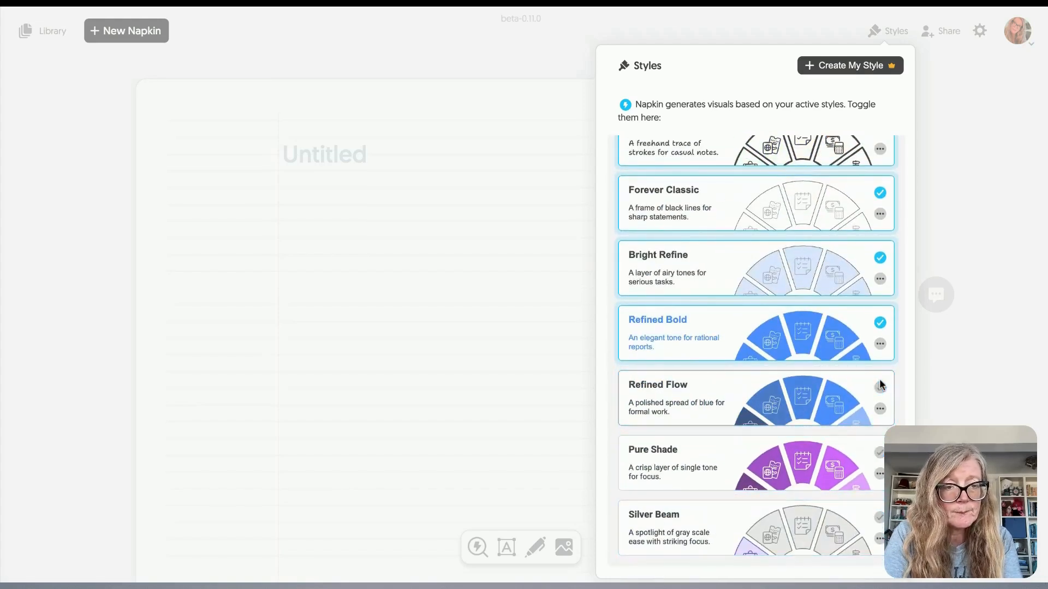
click(880, 344)
click(880, 323)
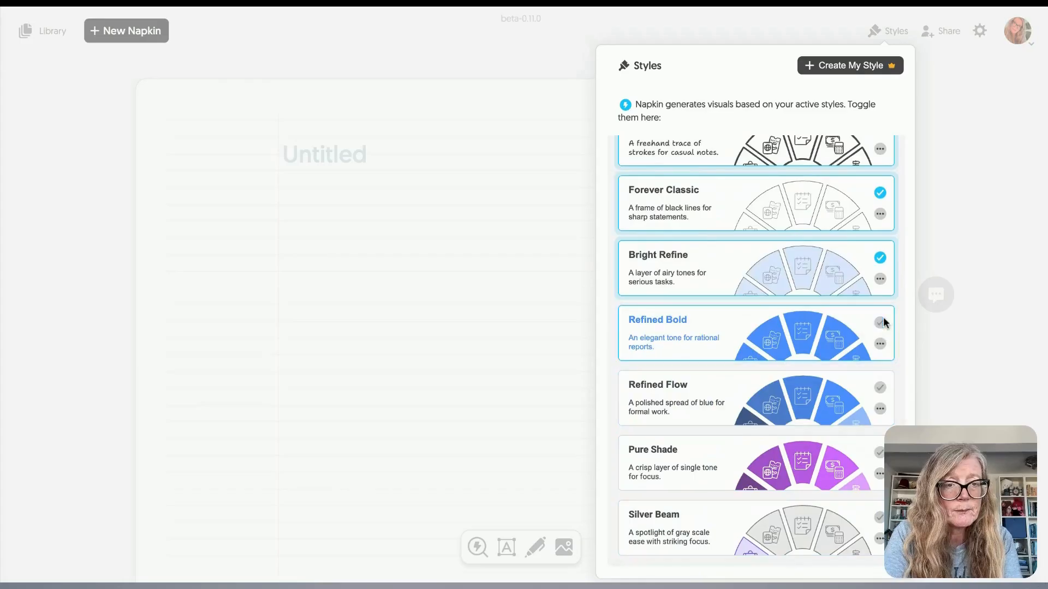
click(879, 259)
- Deactivate the built-in styles Forever Classic, Sketch Lines and Sketch Rainbow
scroll(880, 328, up, 3)
click(879, 373)
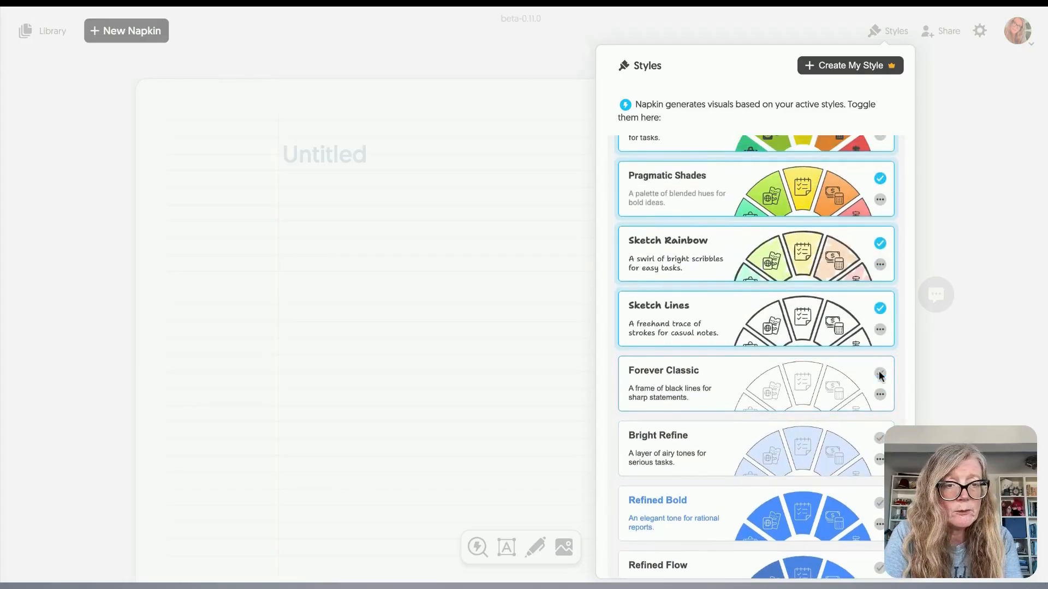
click(880, 308)
click(878, 266)
scroll(871, 274, up, 3)
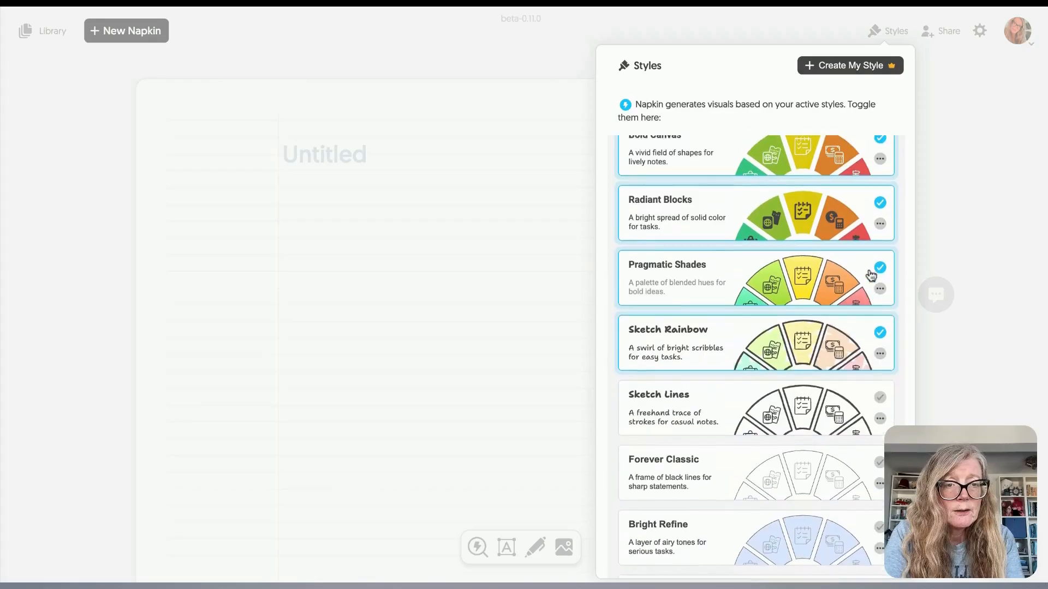
click(878, 340)
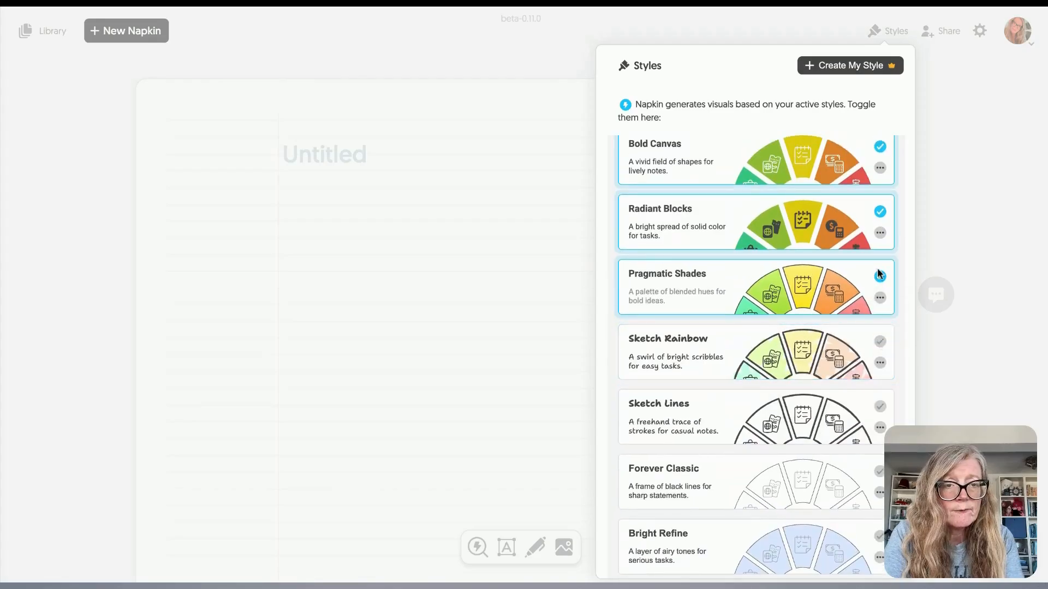
- Deactivate the built-in styles Radiant Blocks, Bold Canvas and Lively Layers, and return to the blank napkin
scroll(872, 280, up, 5)
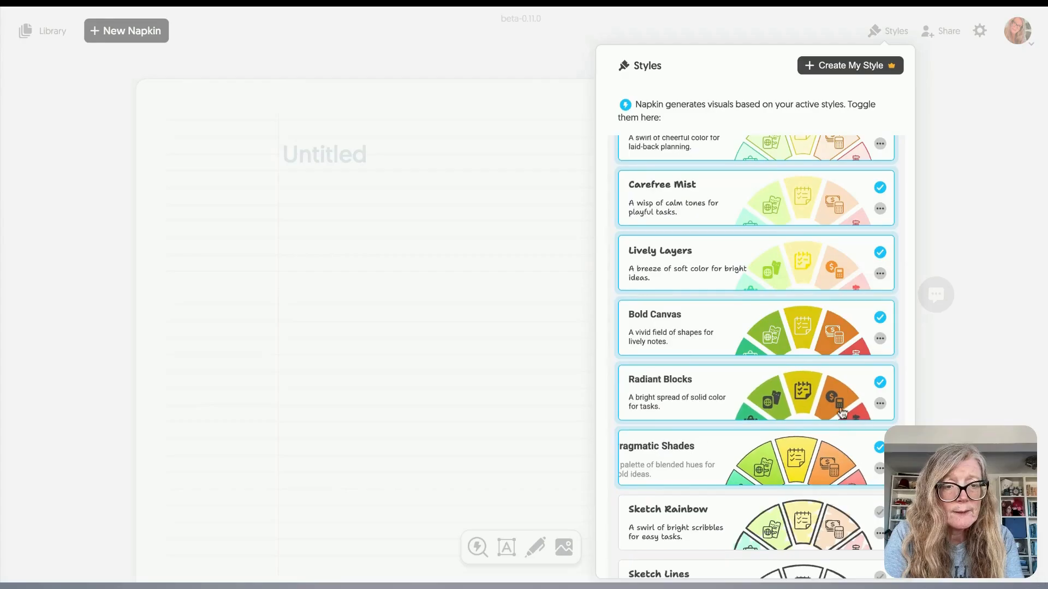
click(879, 382)
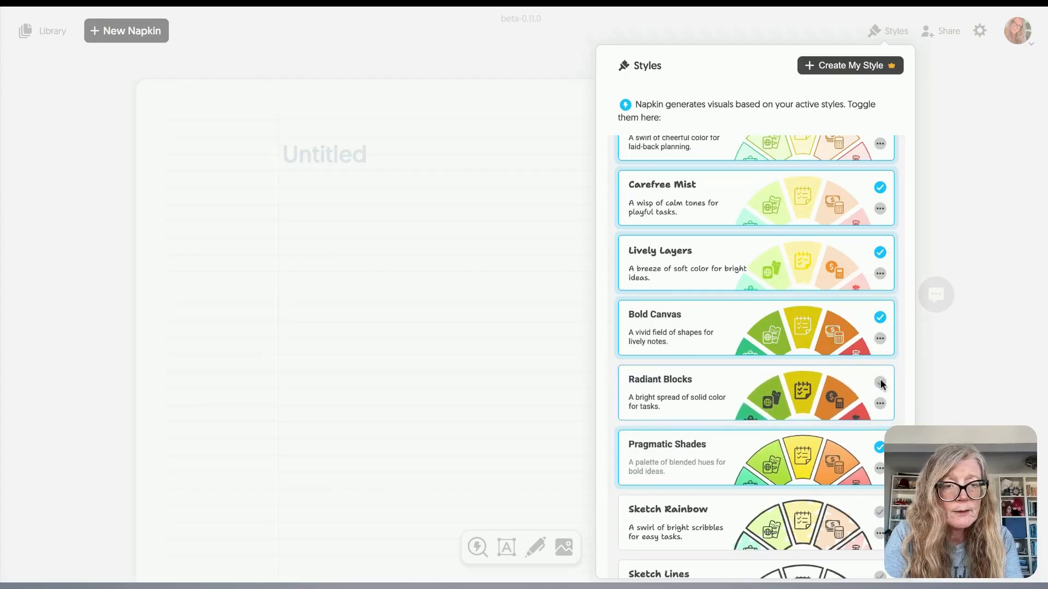
click(880, 321)
scroll(842, 346, up, 1)
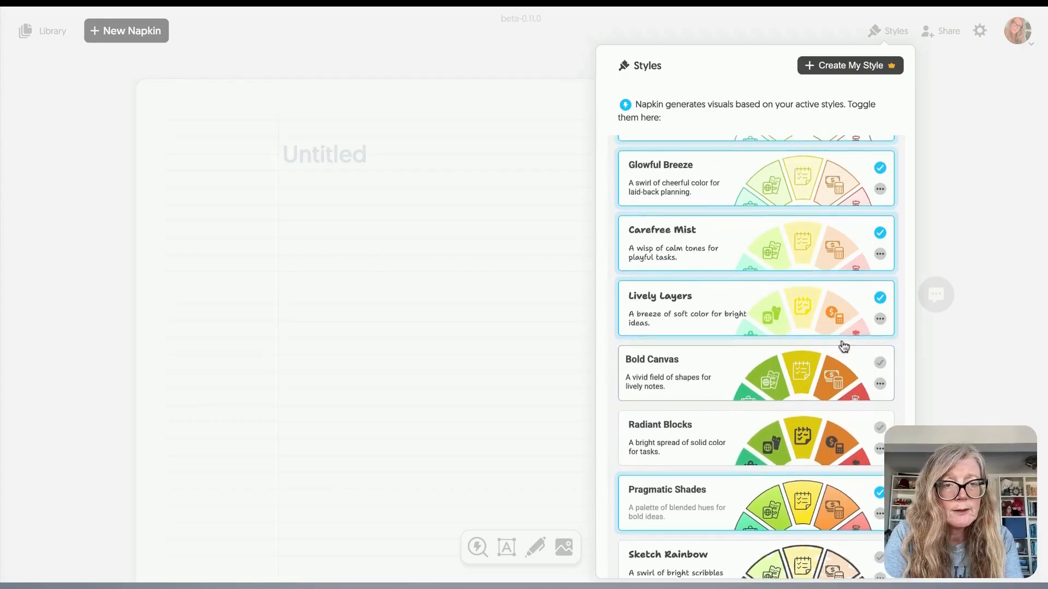
click(880, 297)
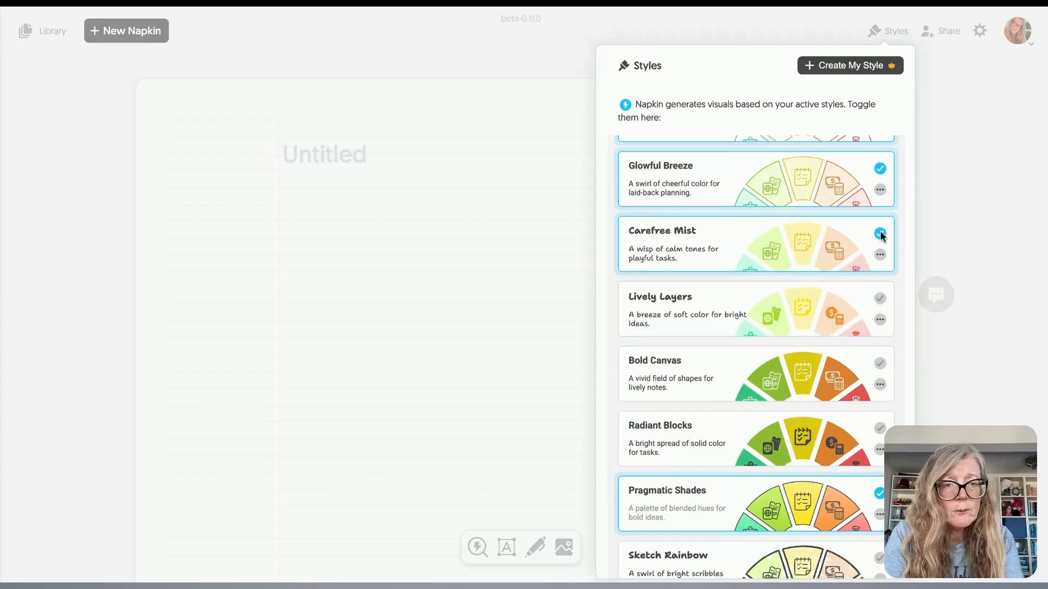
scroll(851, 250, up, 4)
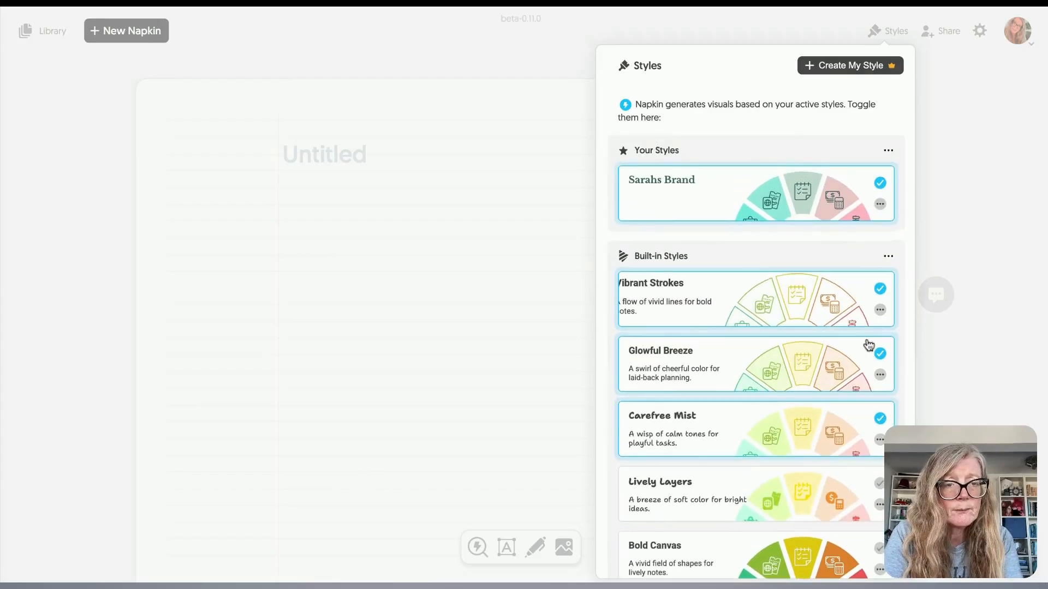
click(889, 256)
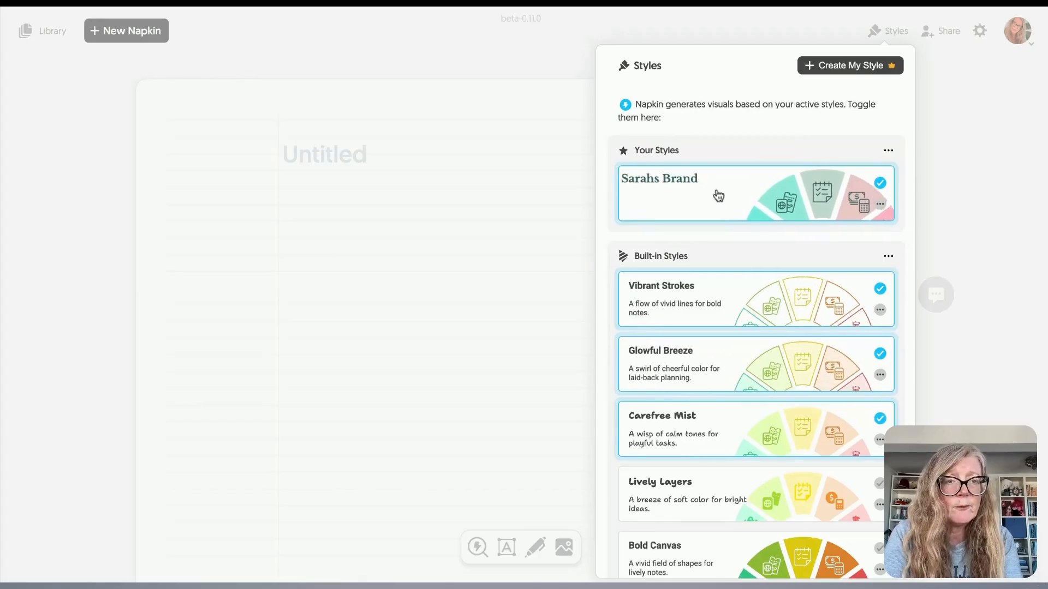
click(466, 270)
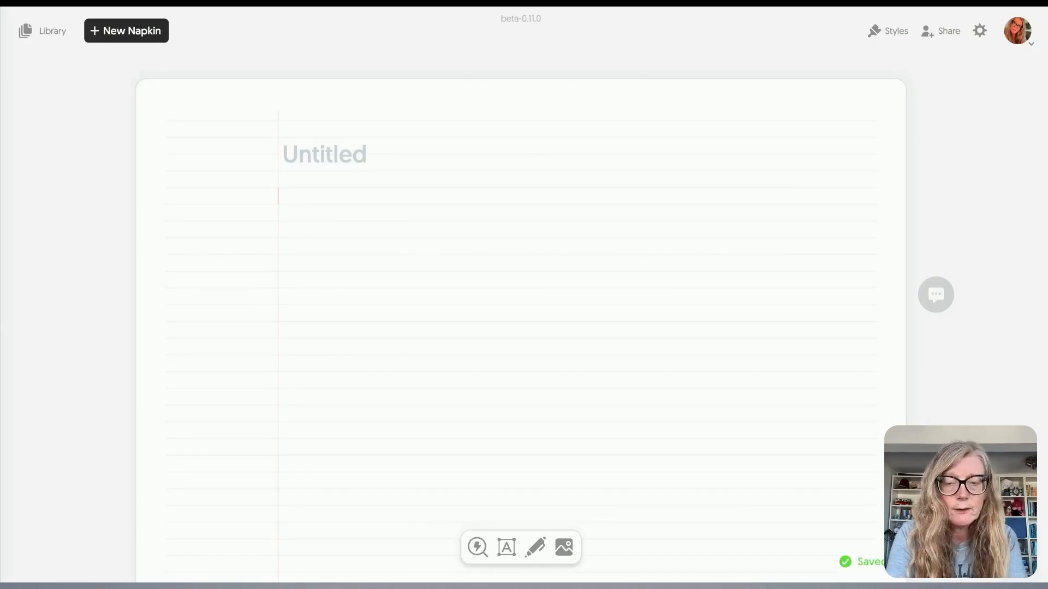
- Paste the copied article into the napkin and delete everything above "Job Titles of Tomorrow" so that heading becomes the title
key(ctrl+v)
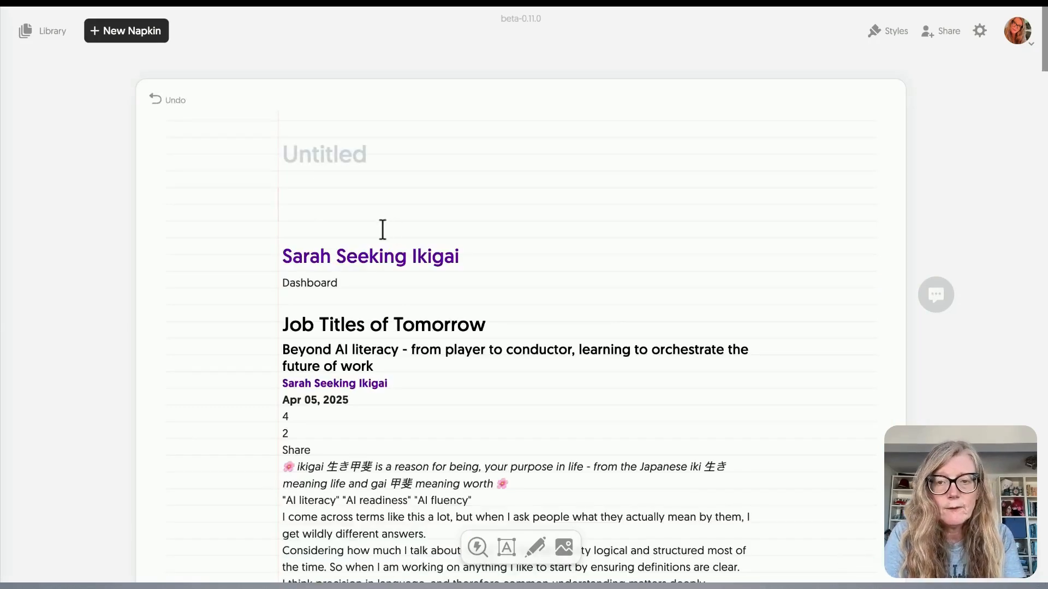
drag(370, 292, 273, 249)
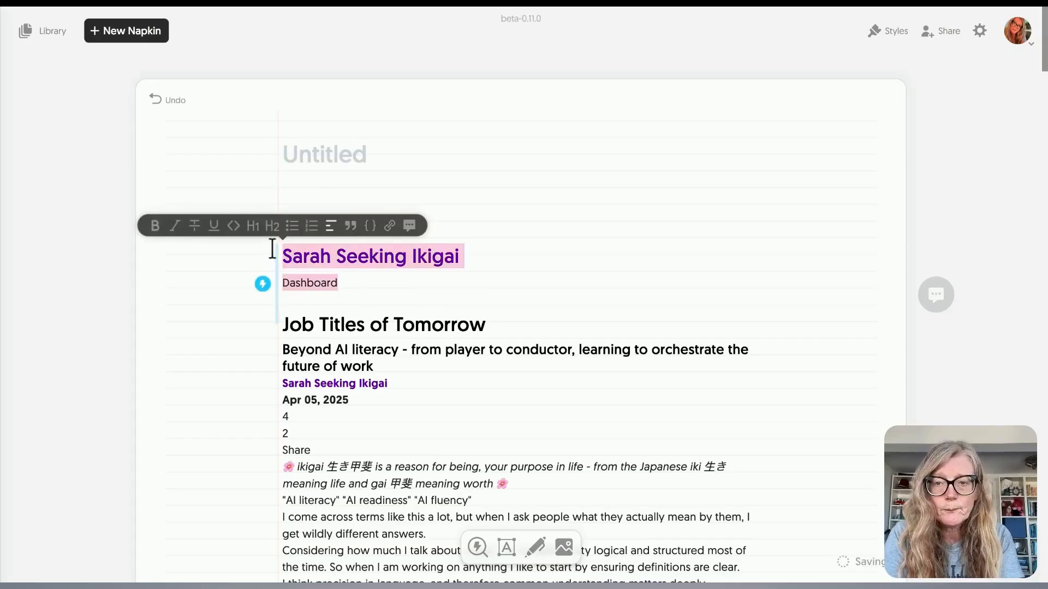
key(BackSpace)
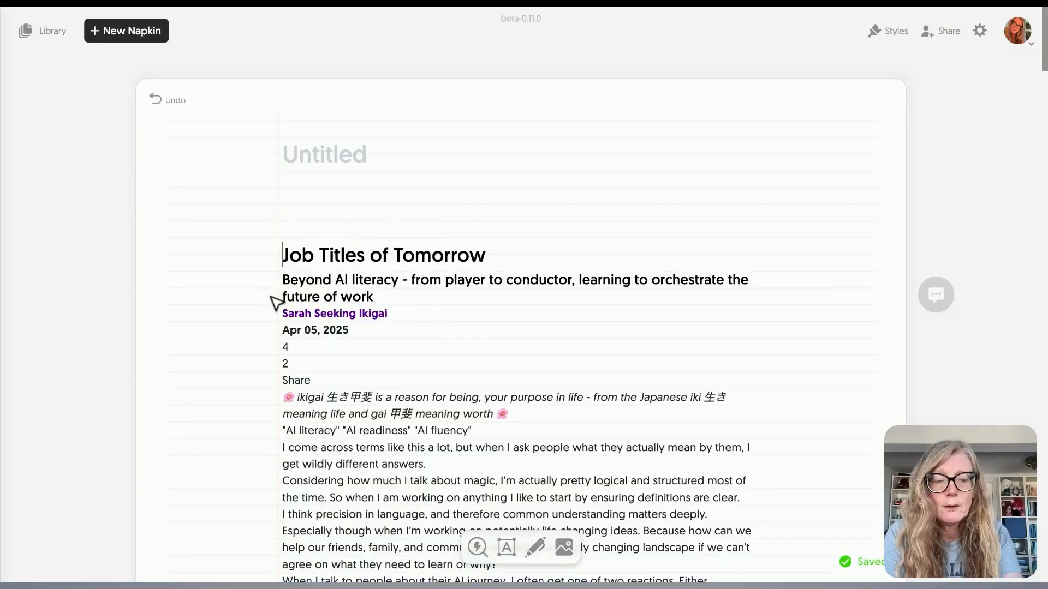
key(BackSpace)
key(BackSpace)
key(BackSpace)
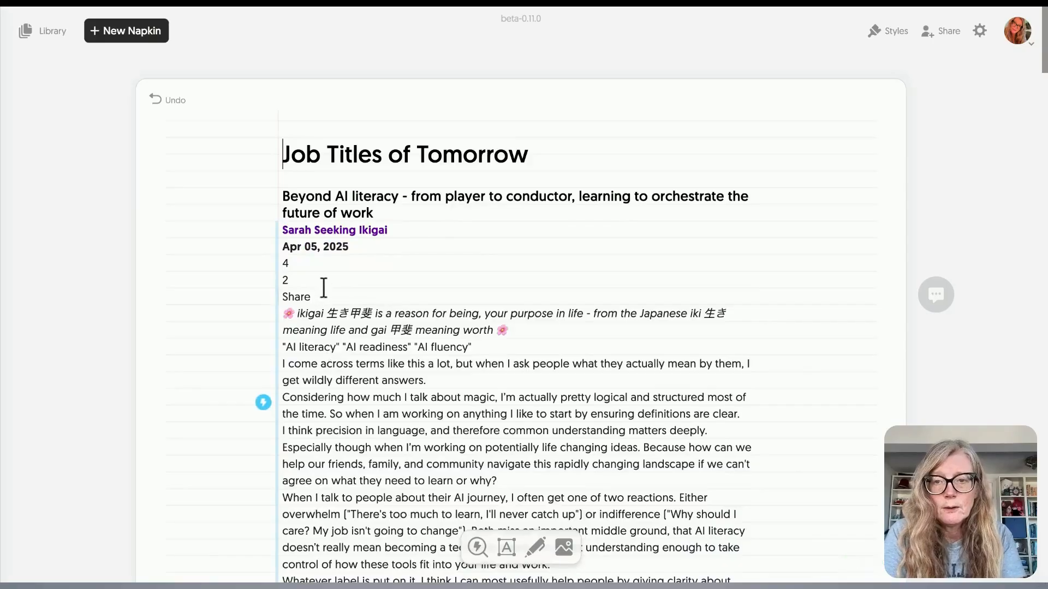
- Delete the author, date, count and Share lines below the subtitle, and generate visuals from the entire article text
drag(321, 292, 280, 234)
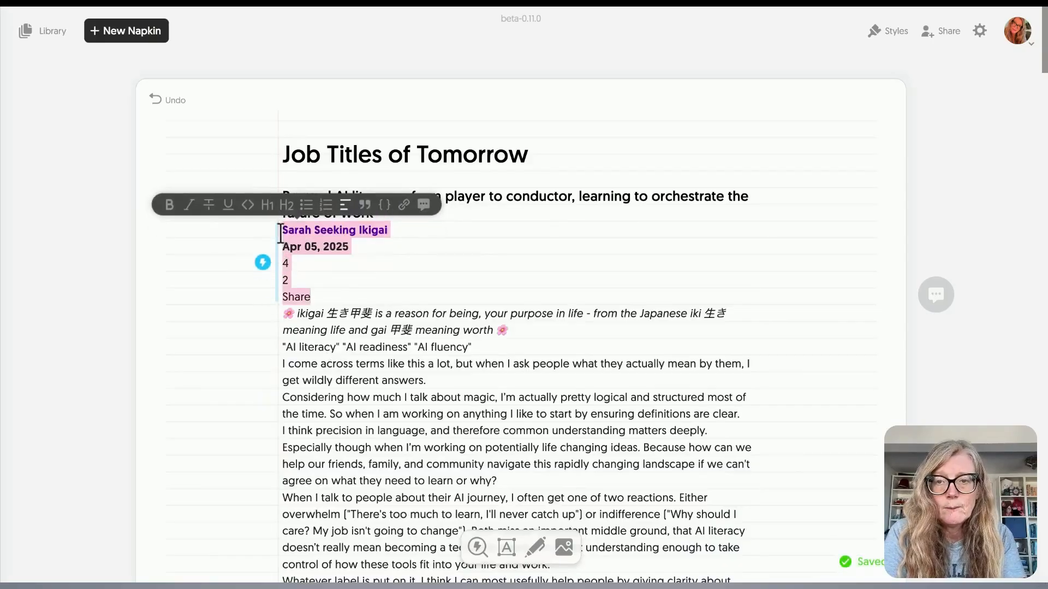
key(BackSpace)
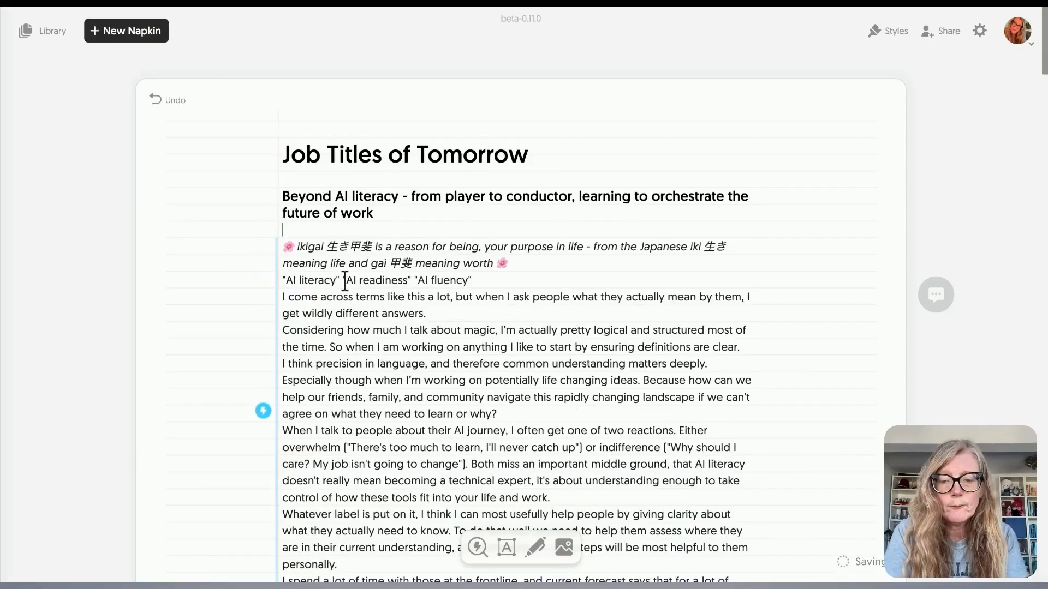
key(ctrl+a)
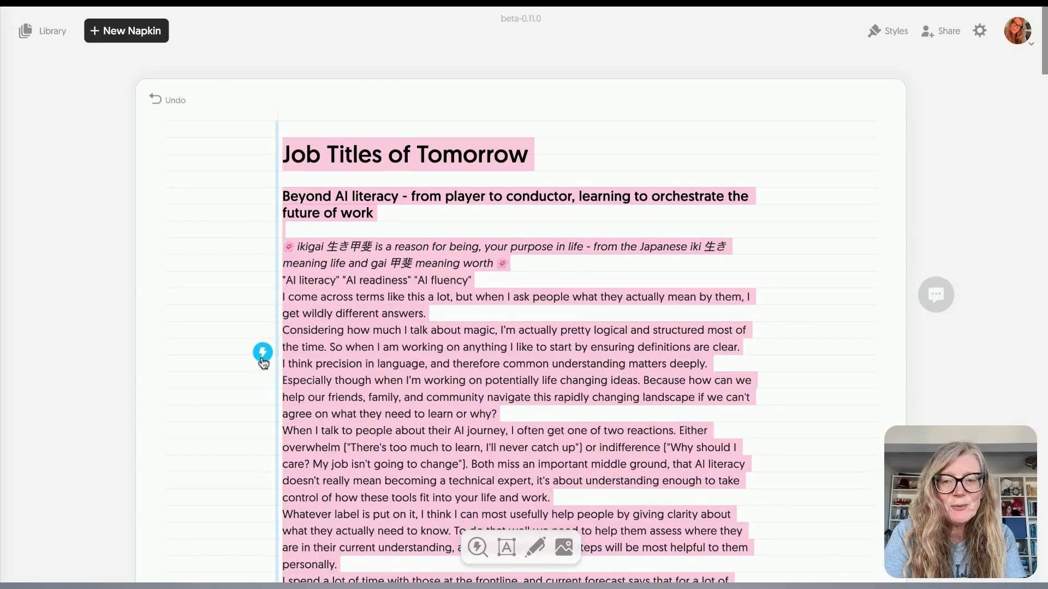
click(262, 360)
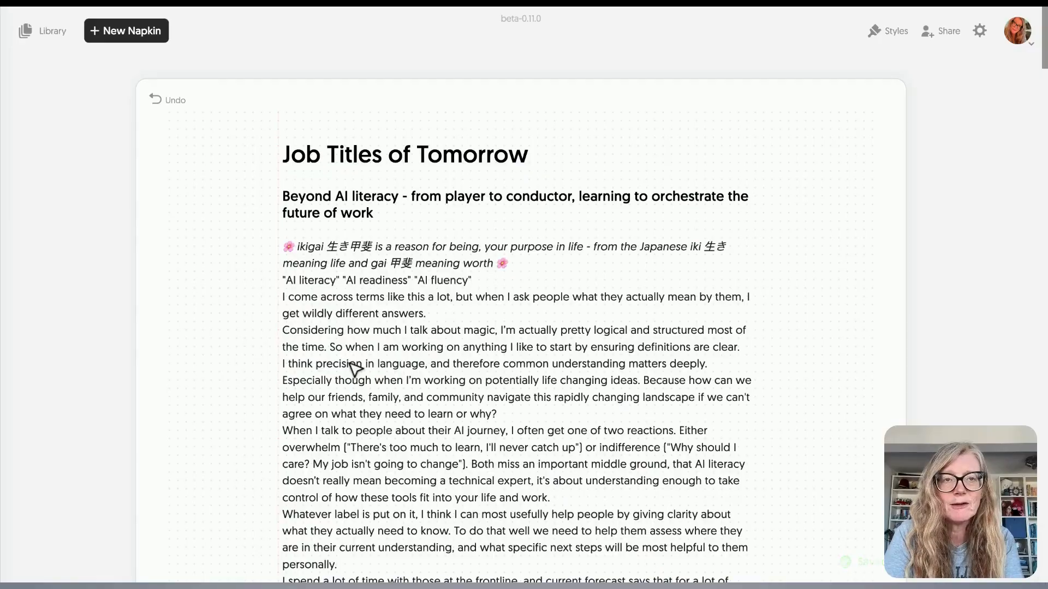
scroll(354, 369, down, 20)
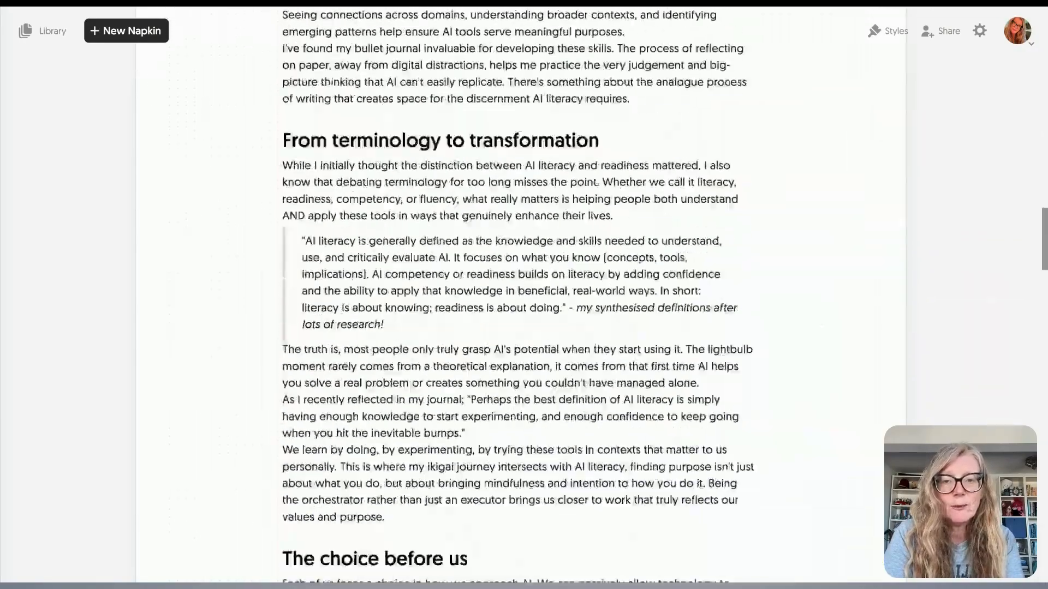
scroll(354, 368, down, 20)
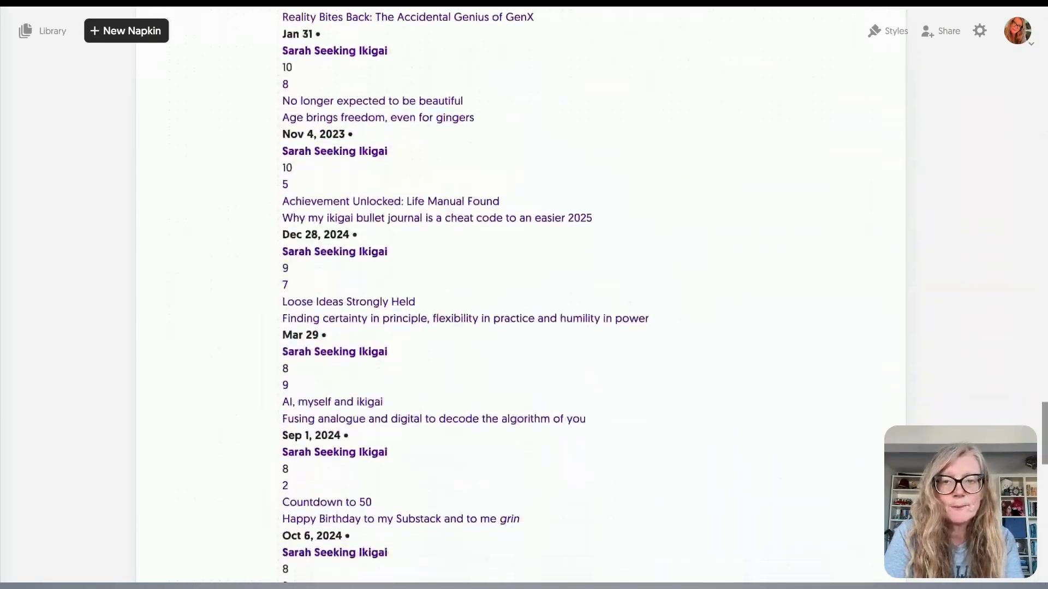
scroll(353, 368, down, 15)
scroll(354, 369, up, 4)
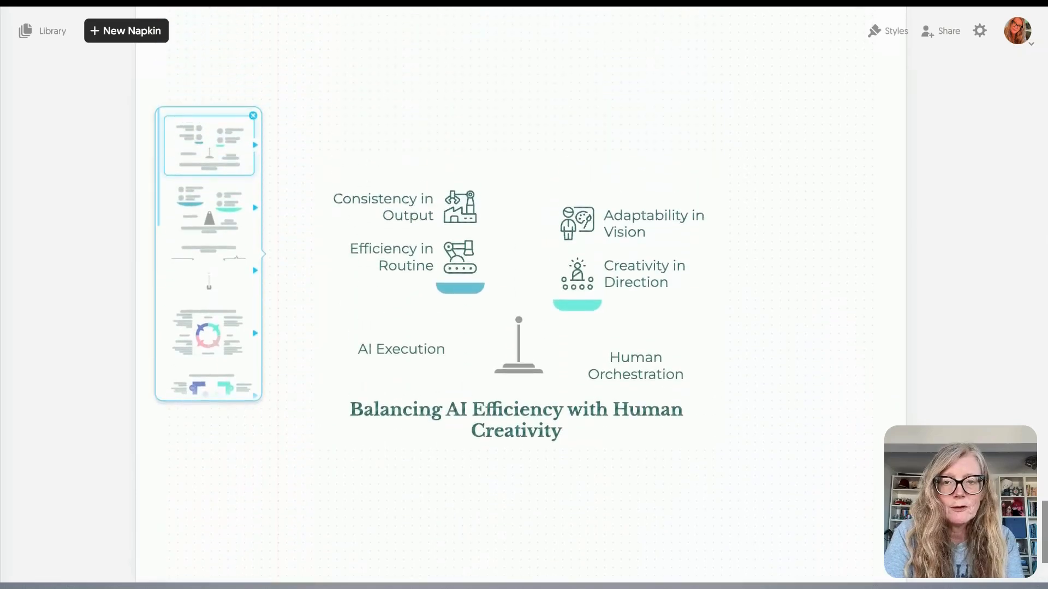
scroll(429, 269, down, 1)
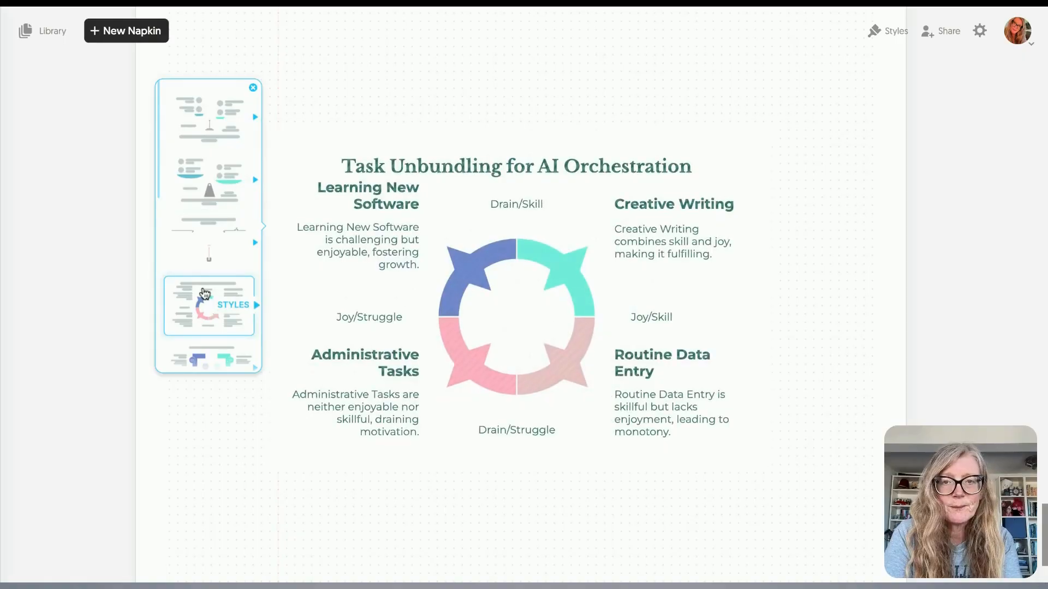
- Preview the suggested "Lack of clarity in AI literacy causes confusion." visual in its alternative style, and the "How to adapt to AI in the workplace?" visual
click(208, 234)
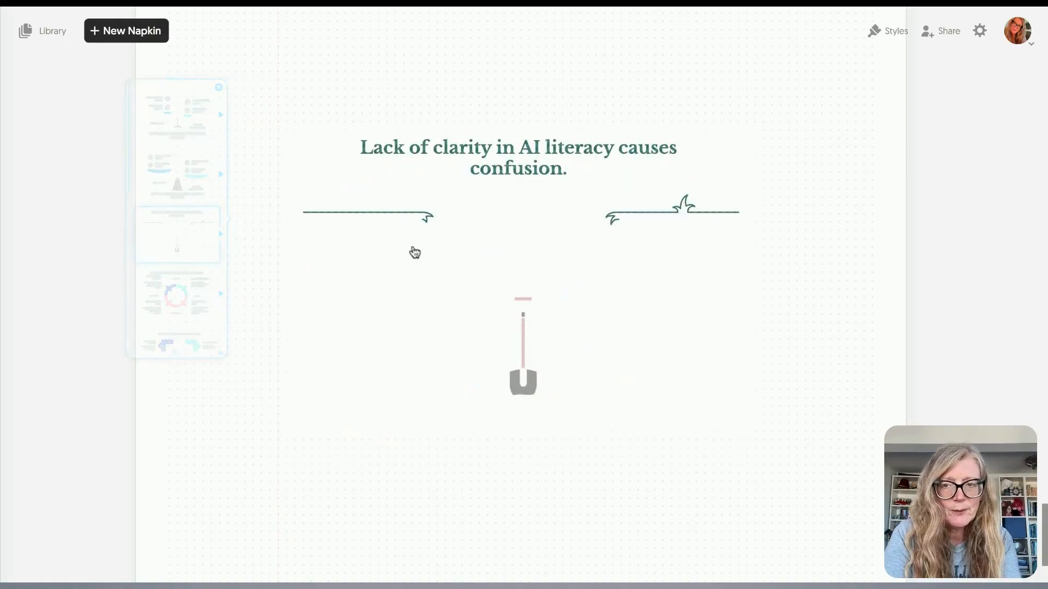
click(208, 247)
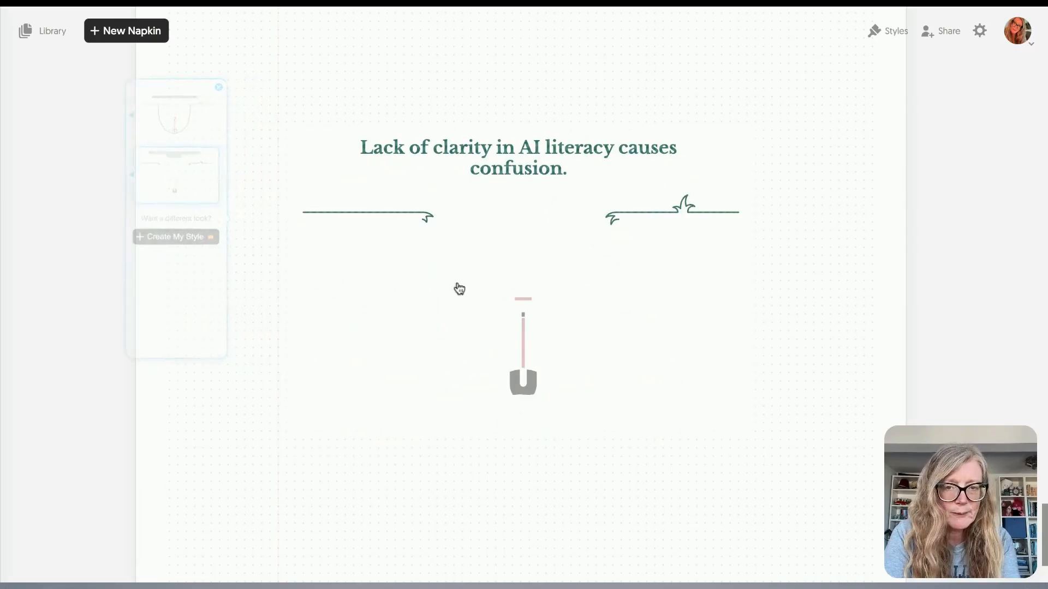
click(234, 109)
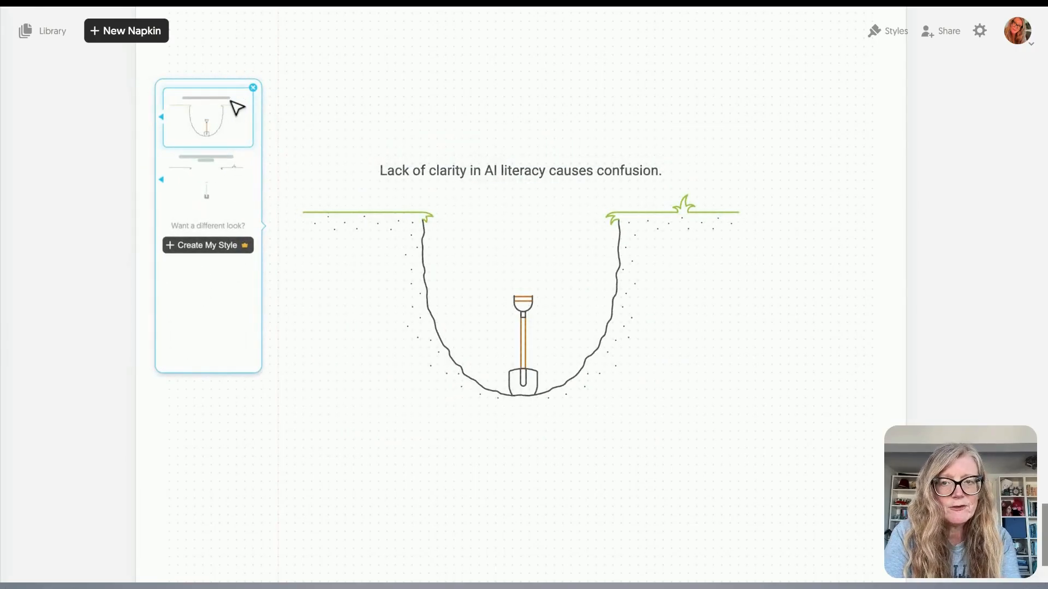
click(160, 119)
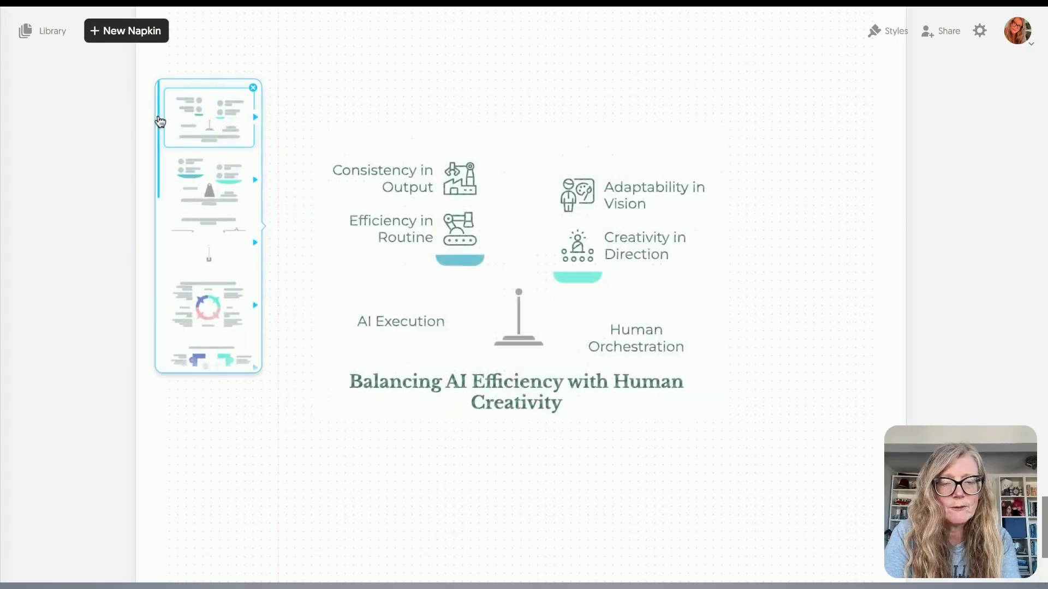
scroll(211, 220, down, 2)
click(212, 219)
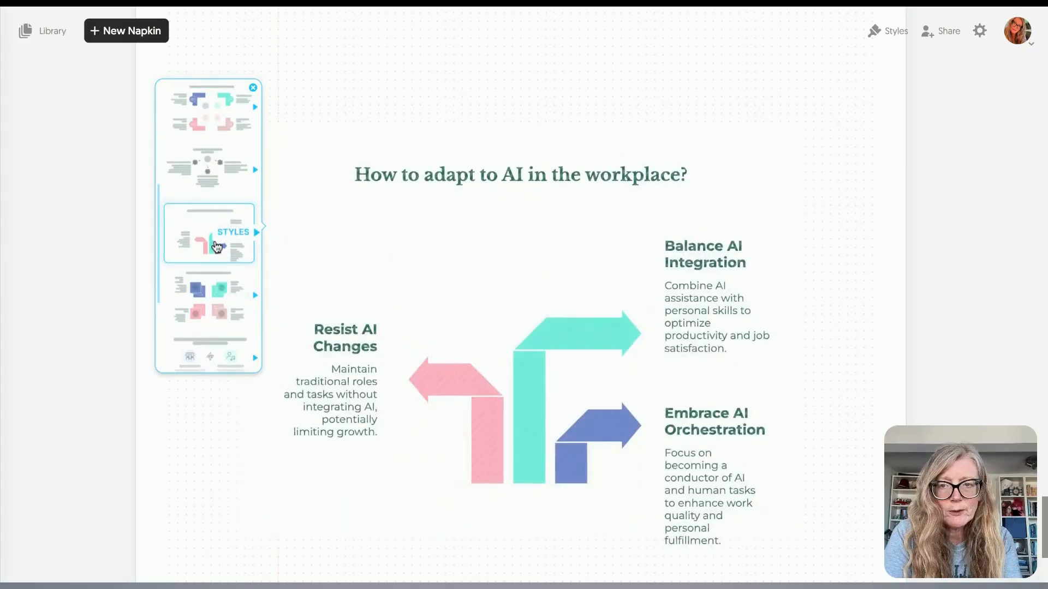
- Insert the "Balancing AI Efficiency with Human Creativity" visual and set the outline colour of its balance scale to #3d6661
scroll(213, 229, up, 5)
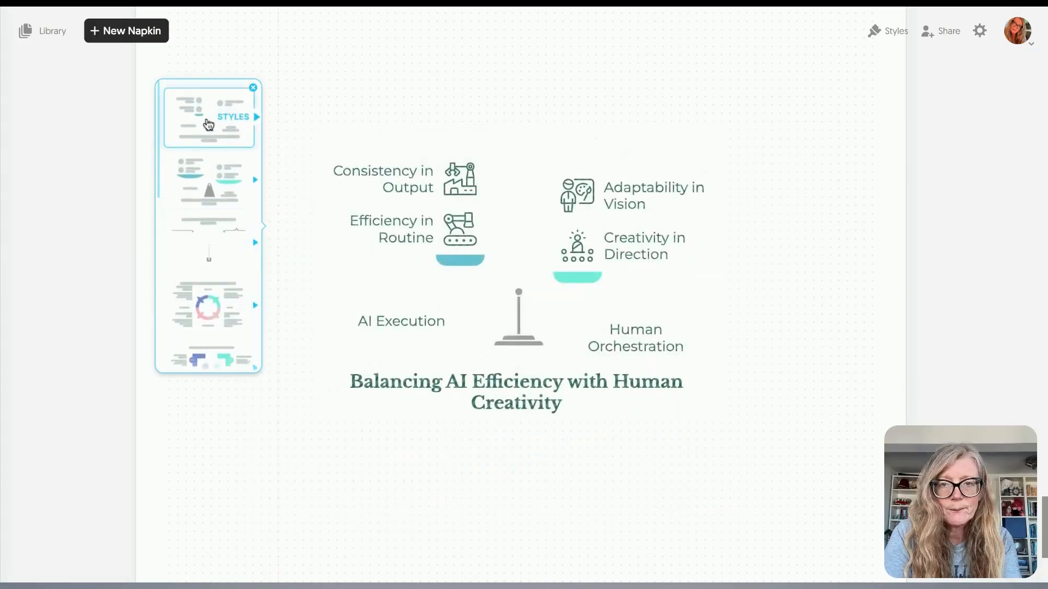
click(208, 124)
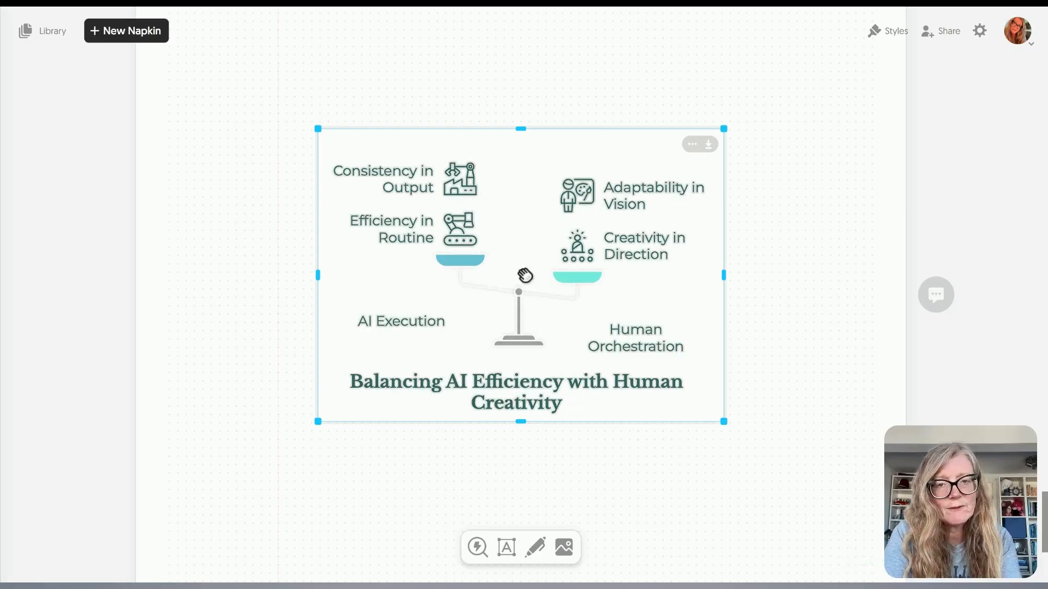
click(494, 290)
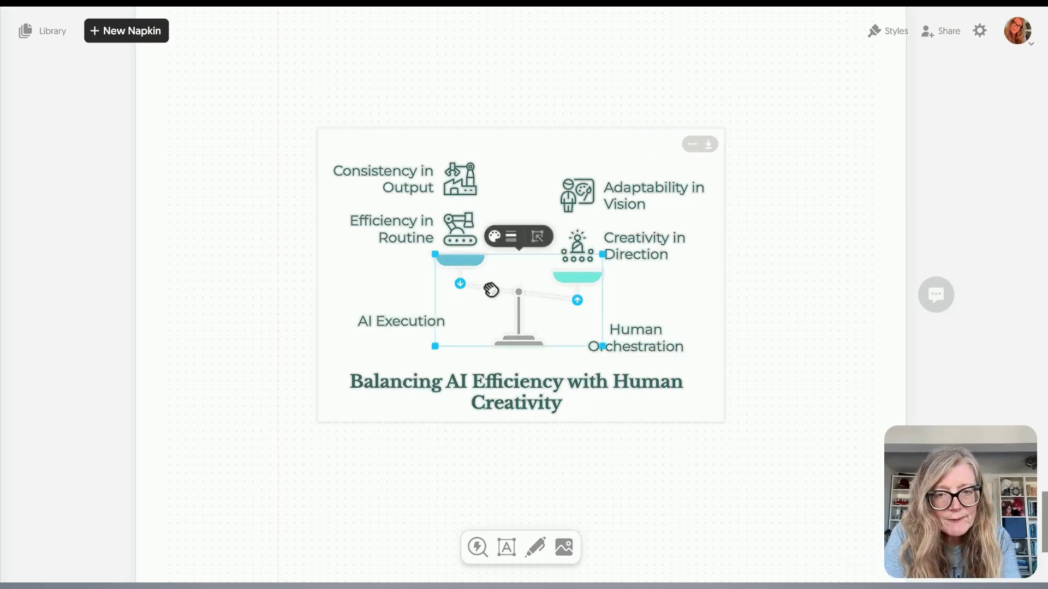
click(510, 240)
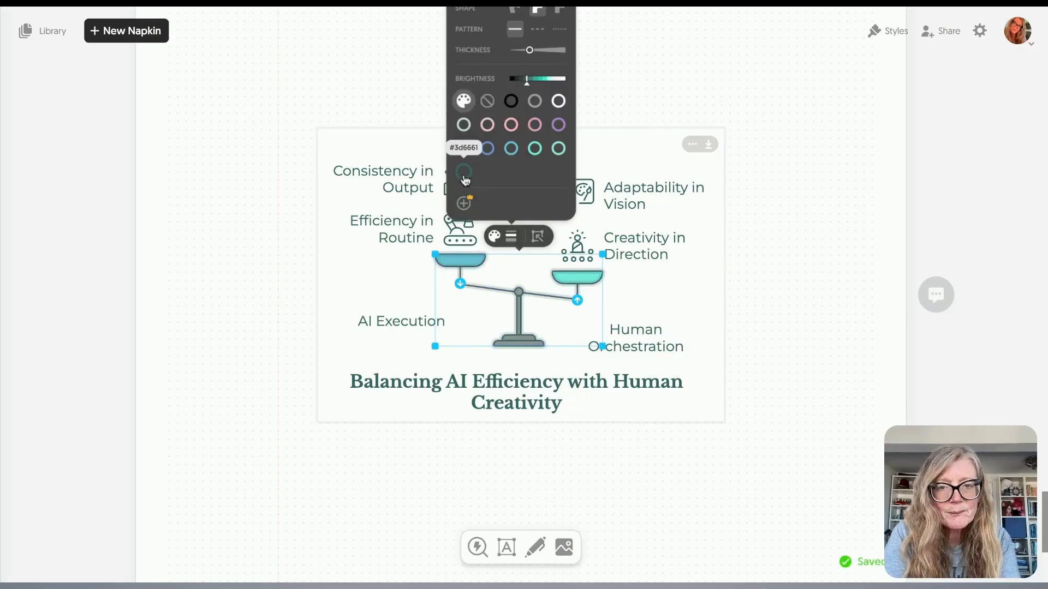
click(464, 174)
click(269, 278)
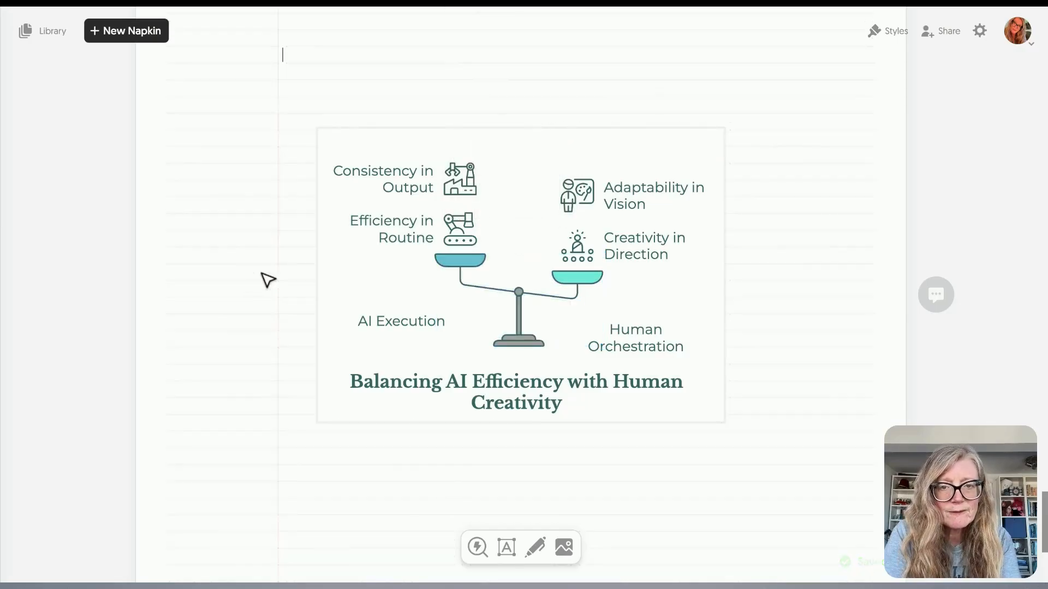